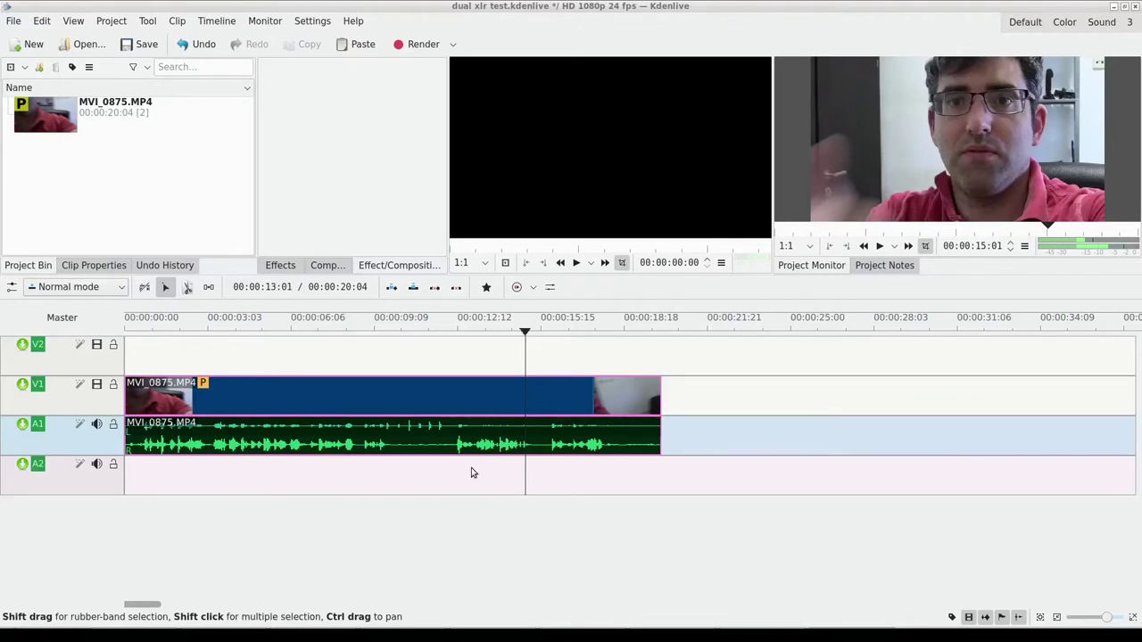
# Preview the clip and toggle A1's waveform between combined and separate channels
pyautogui.press('Home')
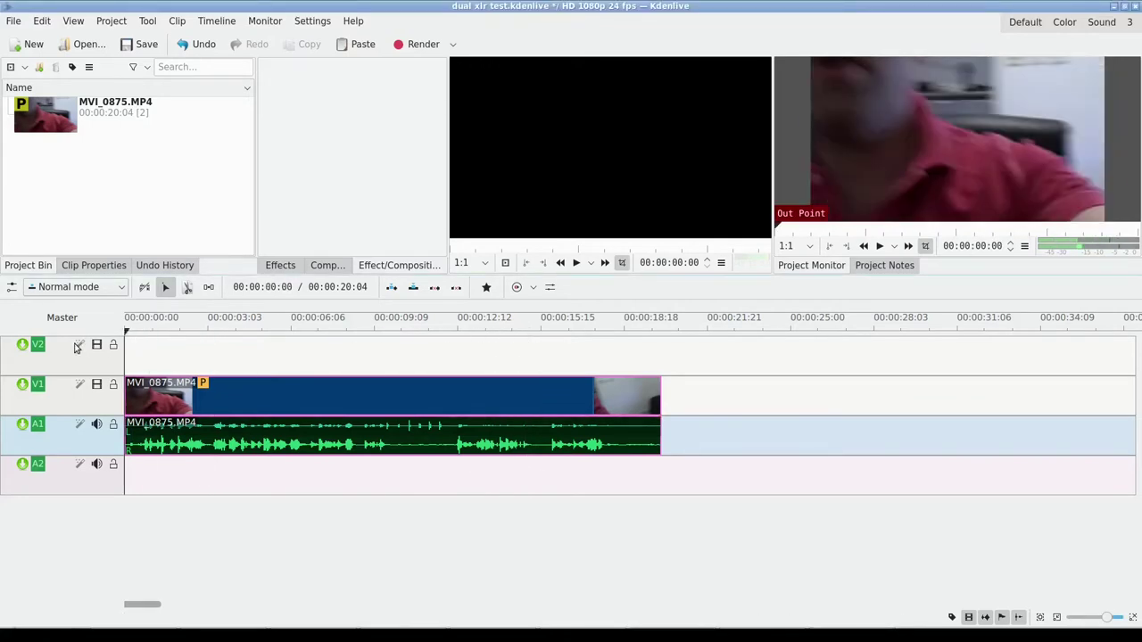
pyautogui.moveTo(129, 347); pyautogui.dragTo(397, 352)
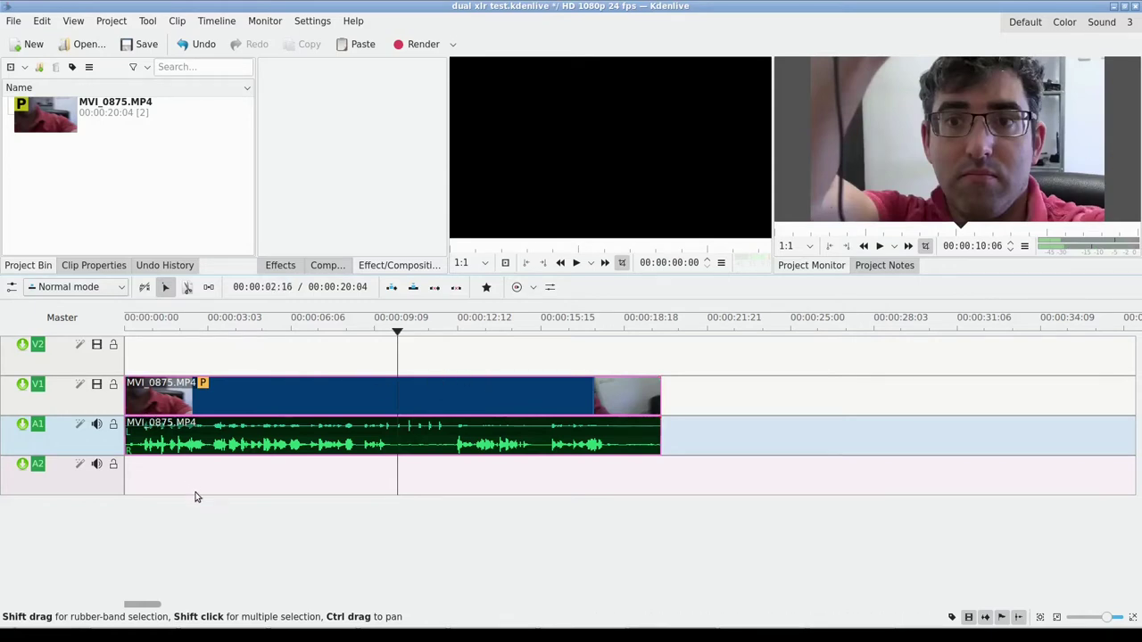
pyautogui.rightClick(93, 427)
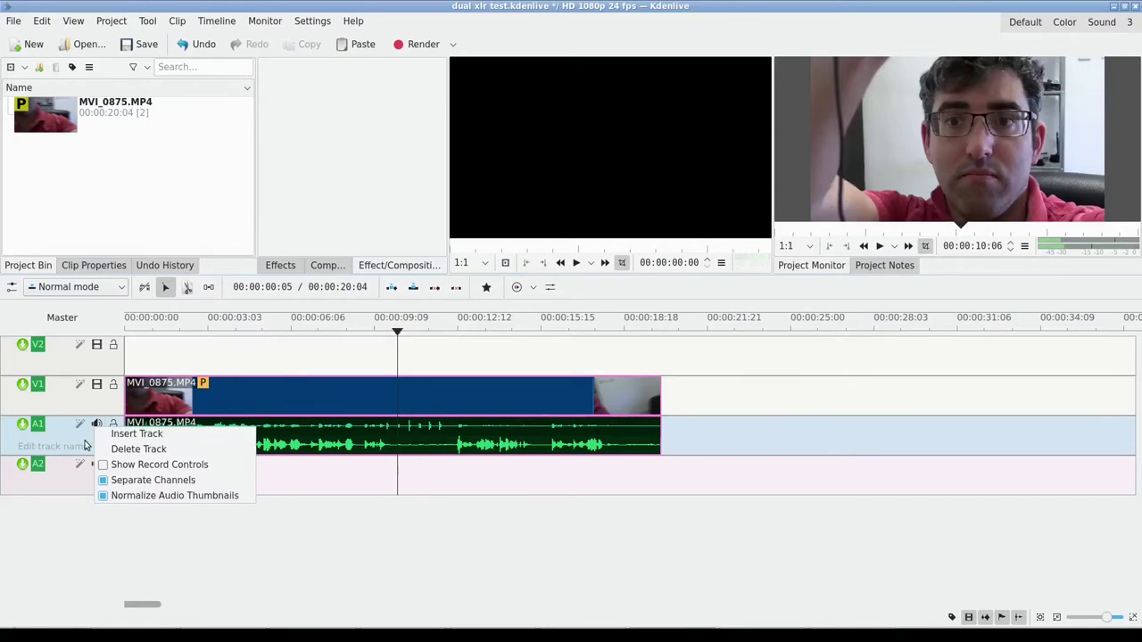
pyautogui.click(171, 482)
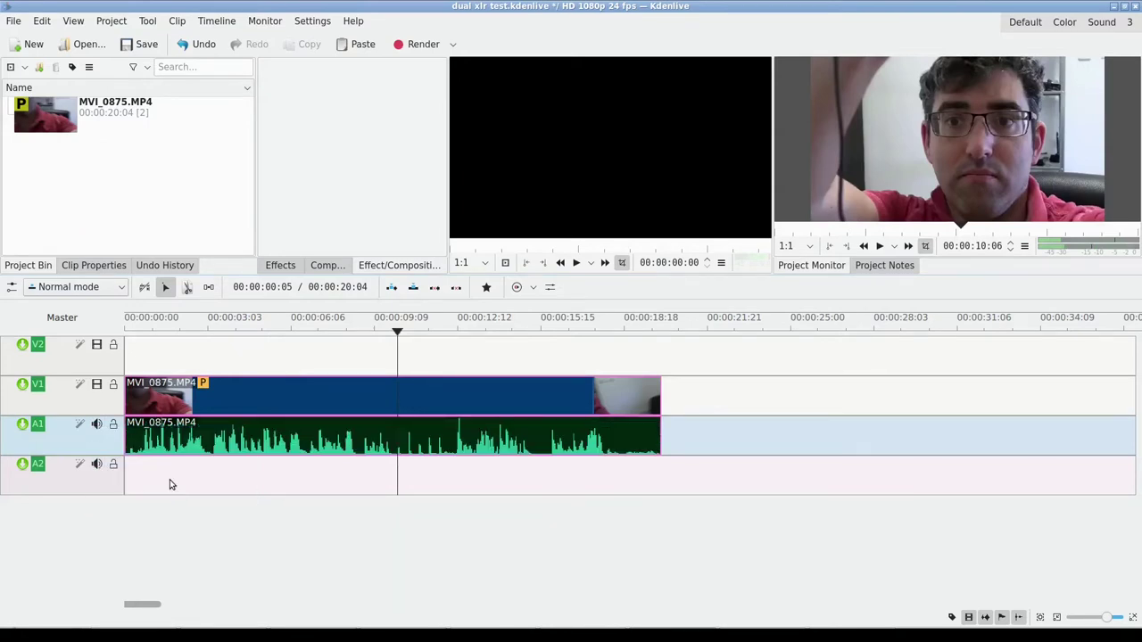
pyautogui.rightClick(89, 426)
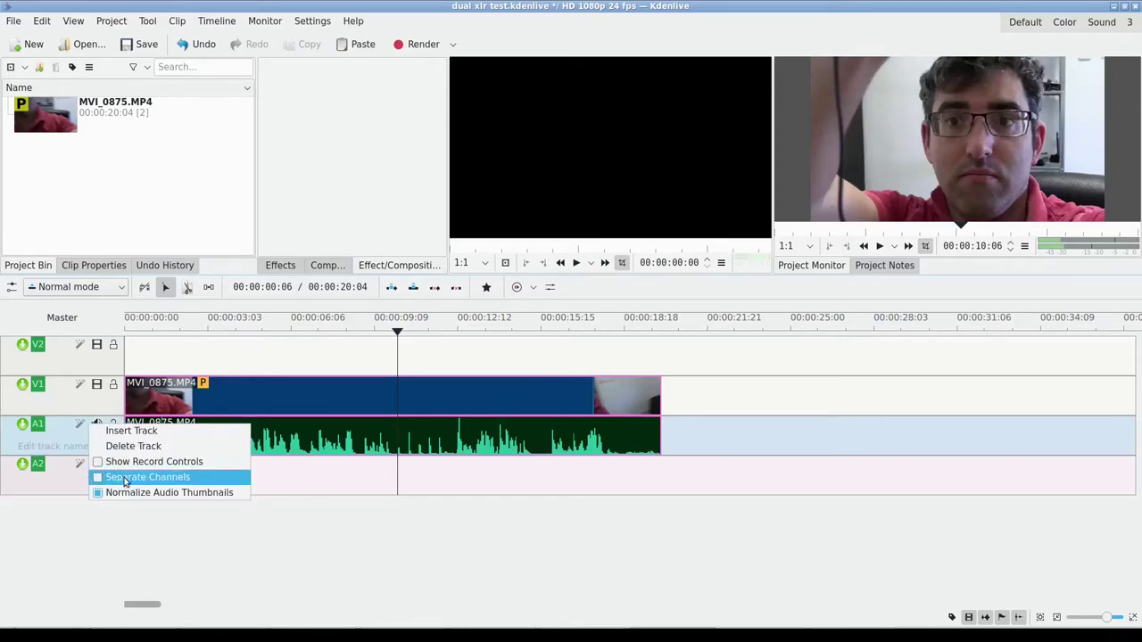
pyautogui.click(102, 477)
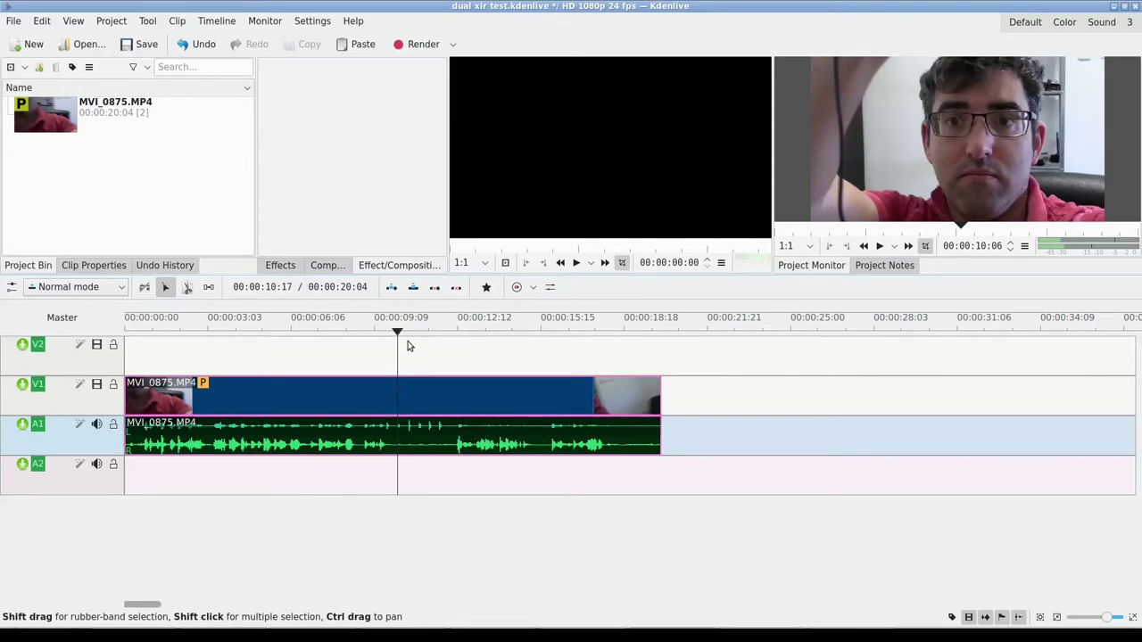
# Rename the A1 audio track header to 'Shotgun'
pyautogui.moveTo(401, 340); pyautogui.dragTo(438, 343)
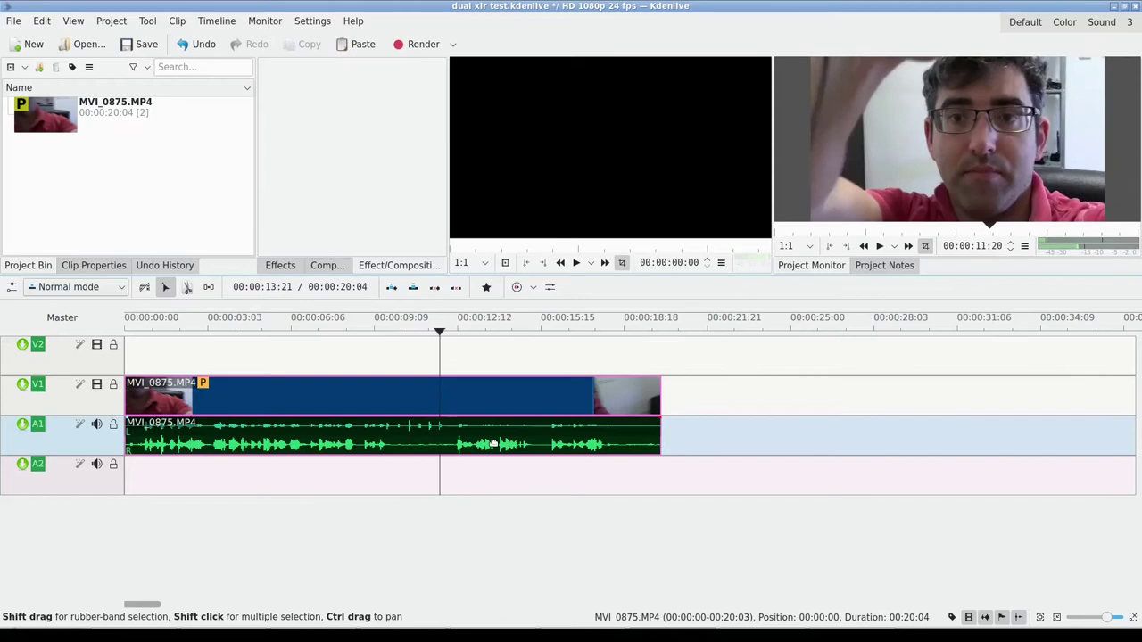
pyautogui.click(65, 446)
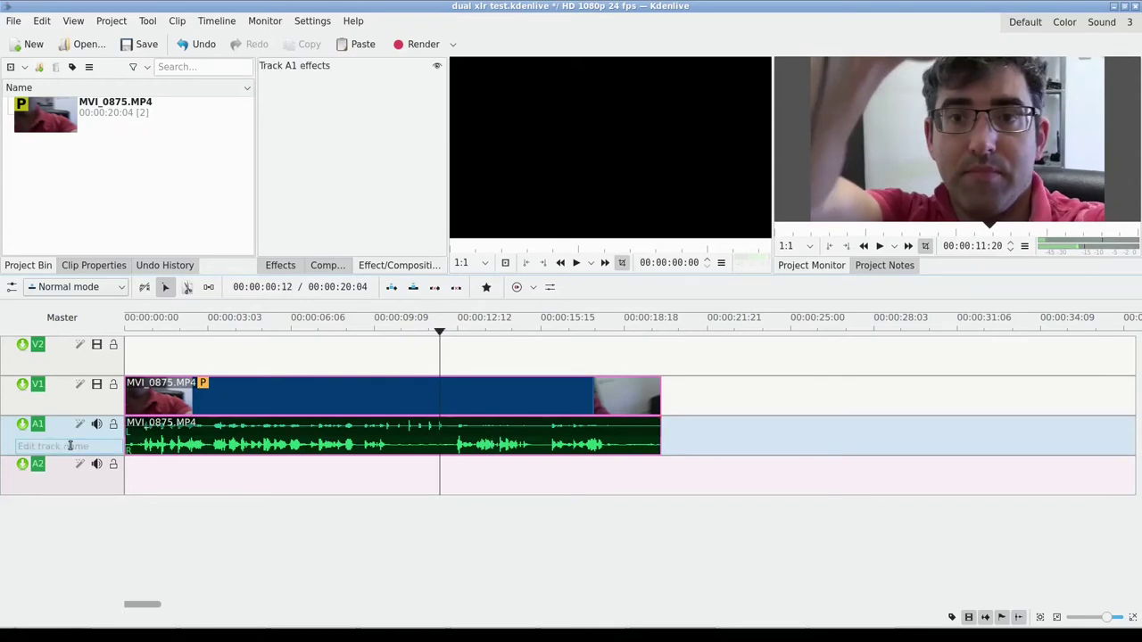
pyautogui.click(68, 446)
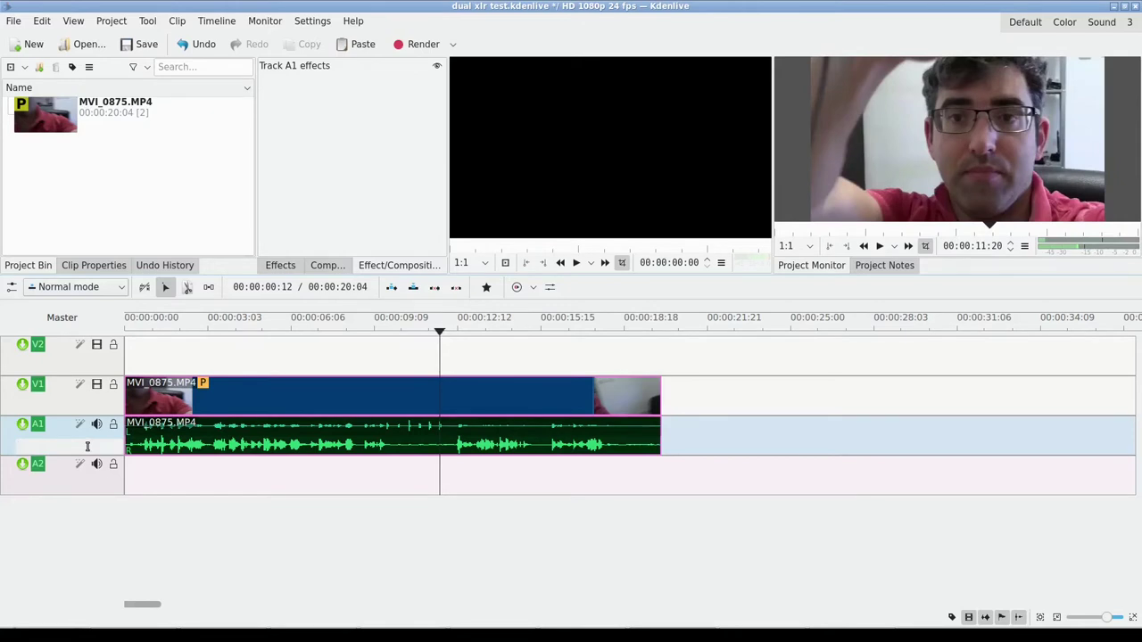
pyautogui.write('Shotgun')
pyautogui.press('Return')
# Ungroup the clip and paste a copy of its audio at the start of A2
pyautogui.rightClick(561, 441)
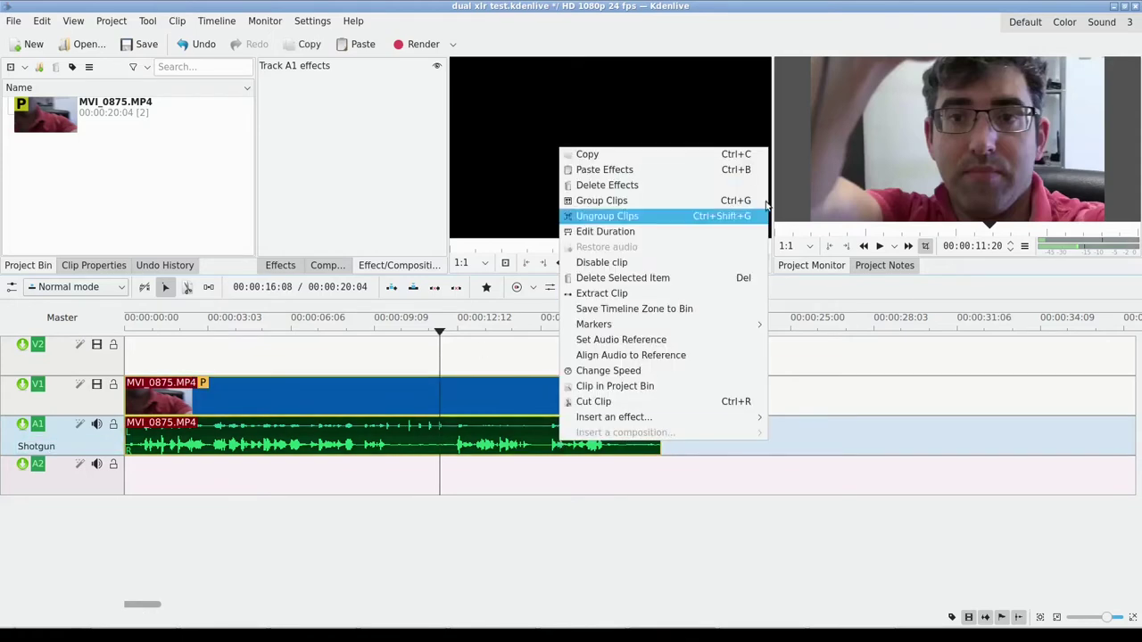
pyautogui.click(607, 218)
pyautogui.rightClick(605, 437)
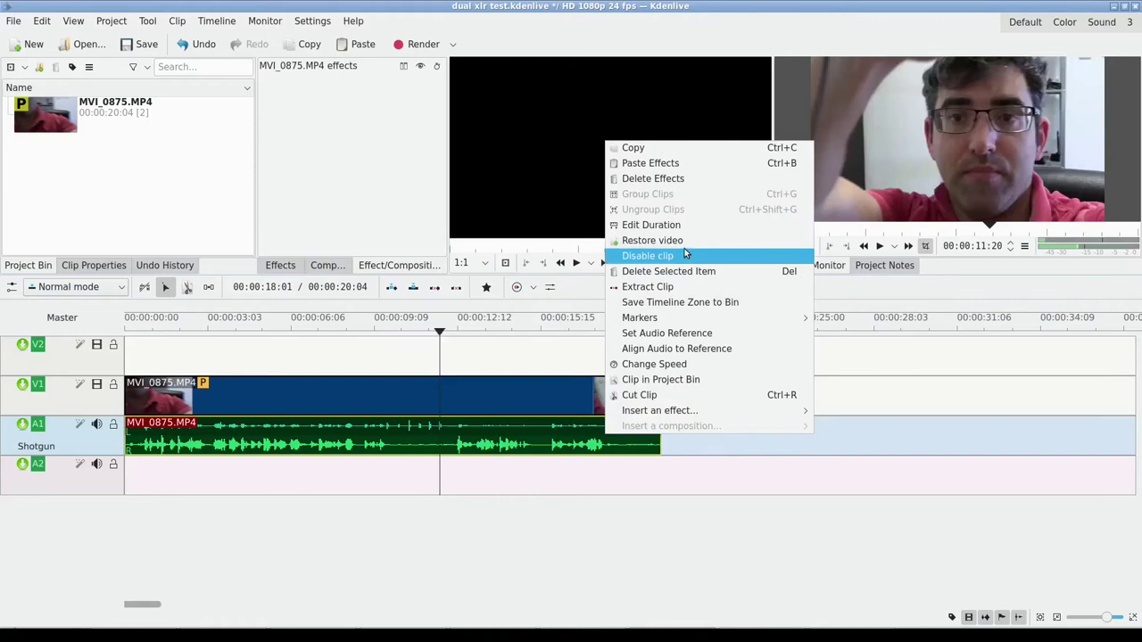
pyautogui.click(635, 147)
pyautogui.rightClick(536, 483)
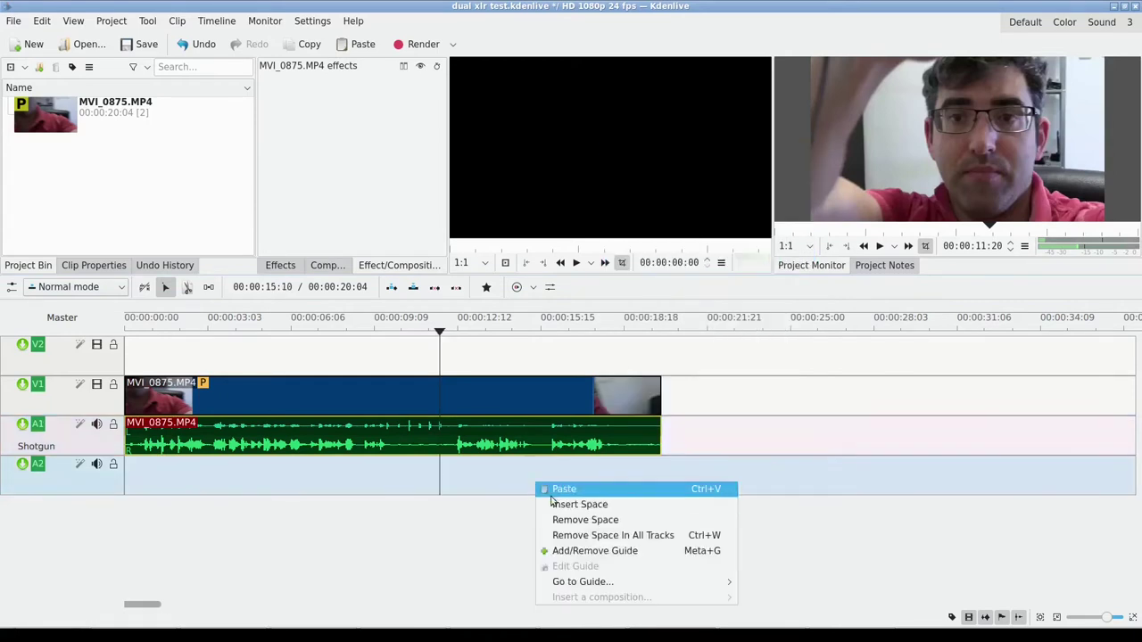
pyautogui.click(553, 496)
pyautogui.moveTo(550, 474); pyautogui.dragTo(3, 535)
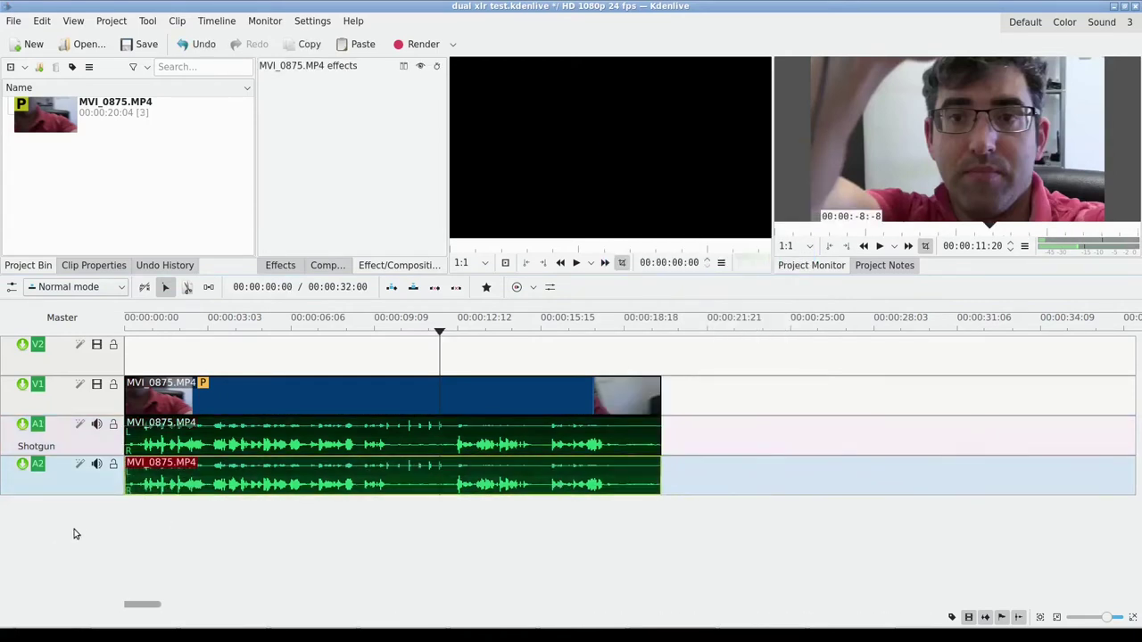
# Name audio track A2 'Lavalier'
pyautogui.doubleClick(38, 487)
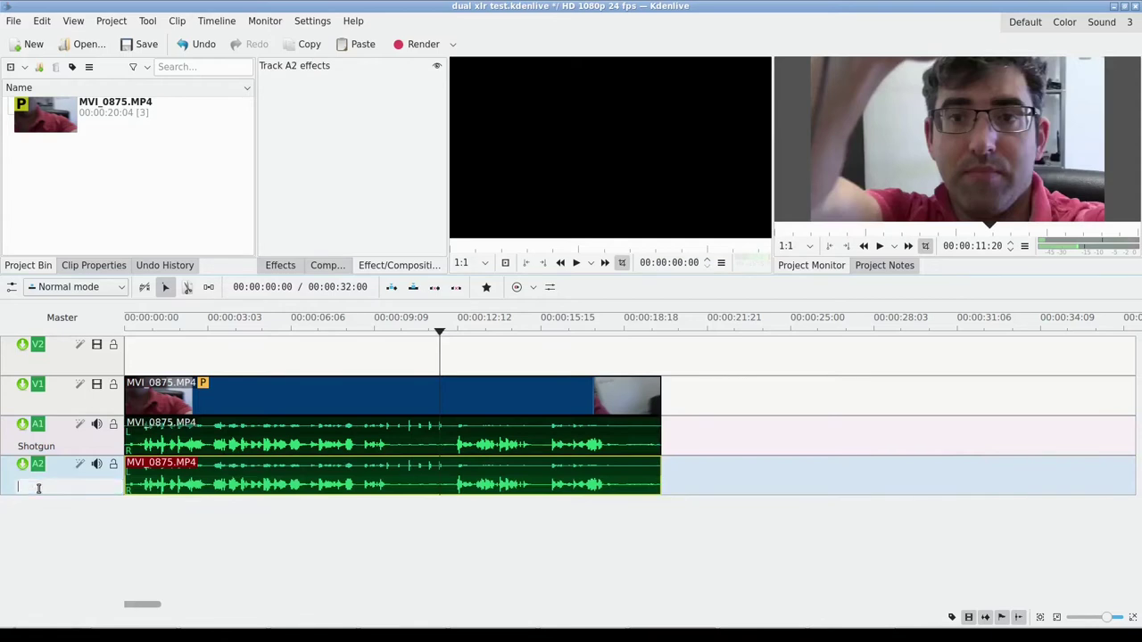
pyautogui.write('Lava')
pyautogui.press('Return')
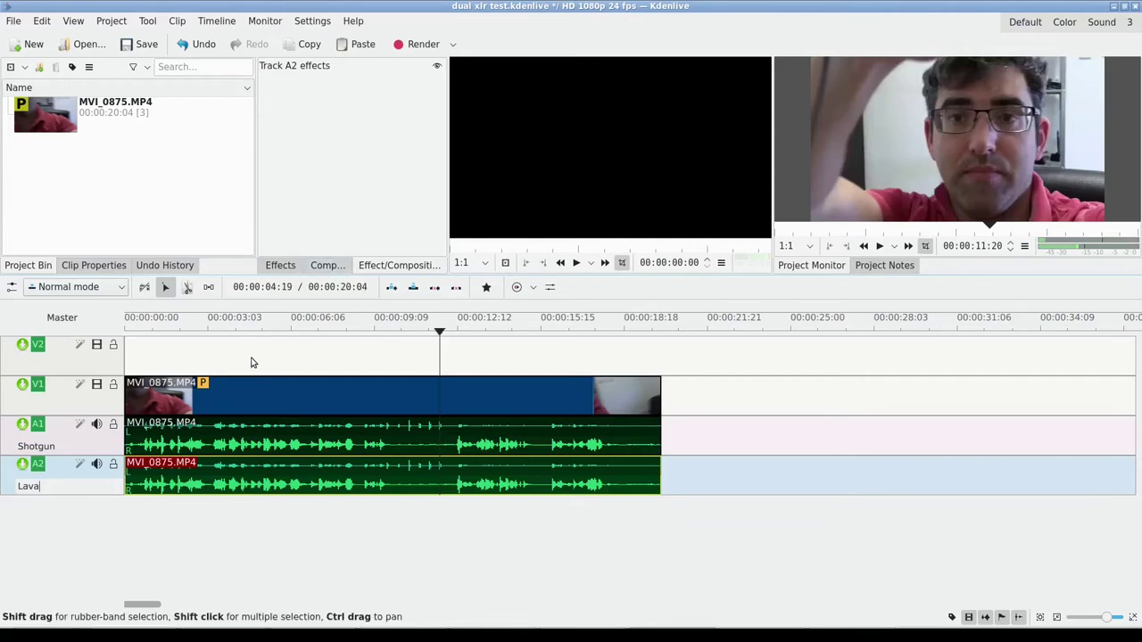
pyautogui.write('lier')
pyautogui.press('Return')
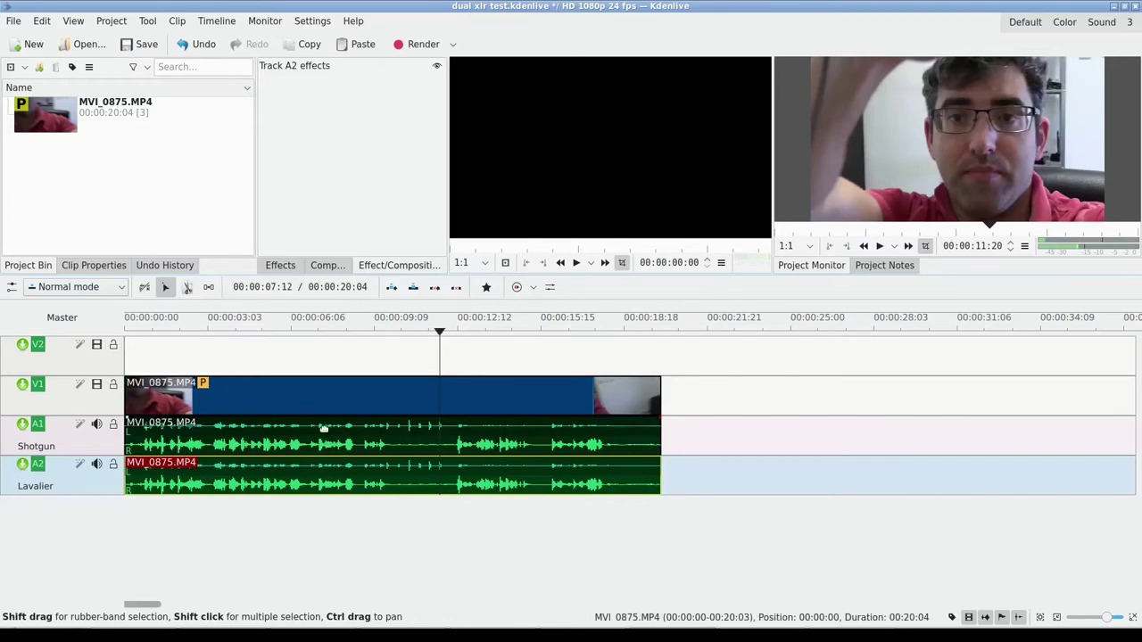
# Browse the Effects list, clearing the search and expanding Audio correction
pyautogui.click(274, 265)
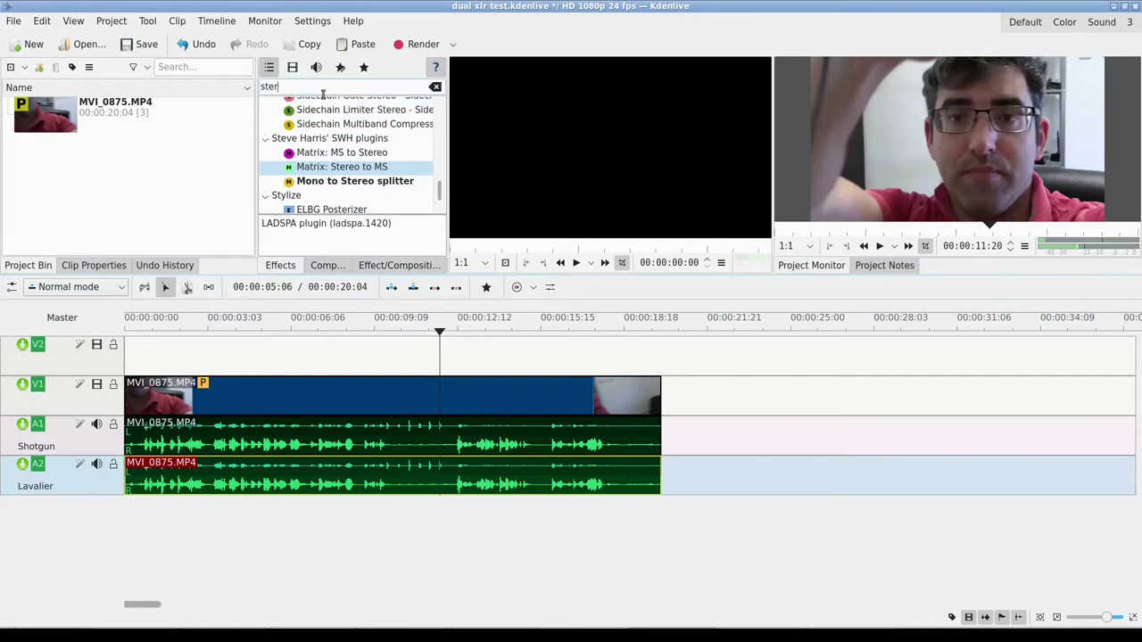
pyautogui.write('eo')
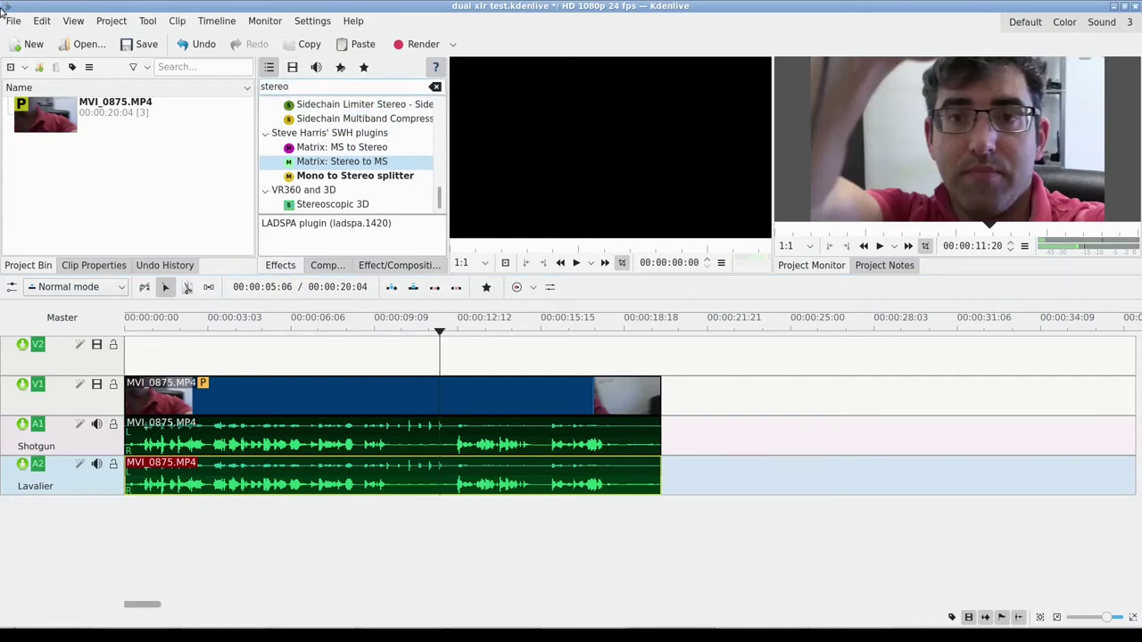
pyautogui.click(436, 87)
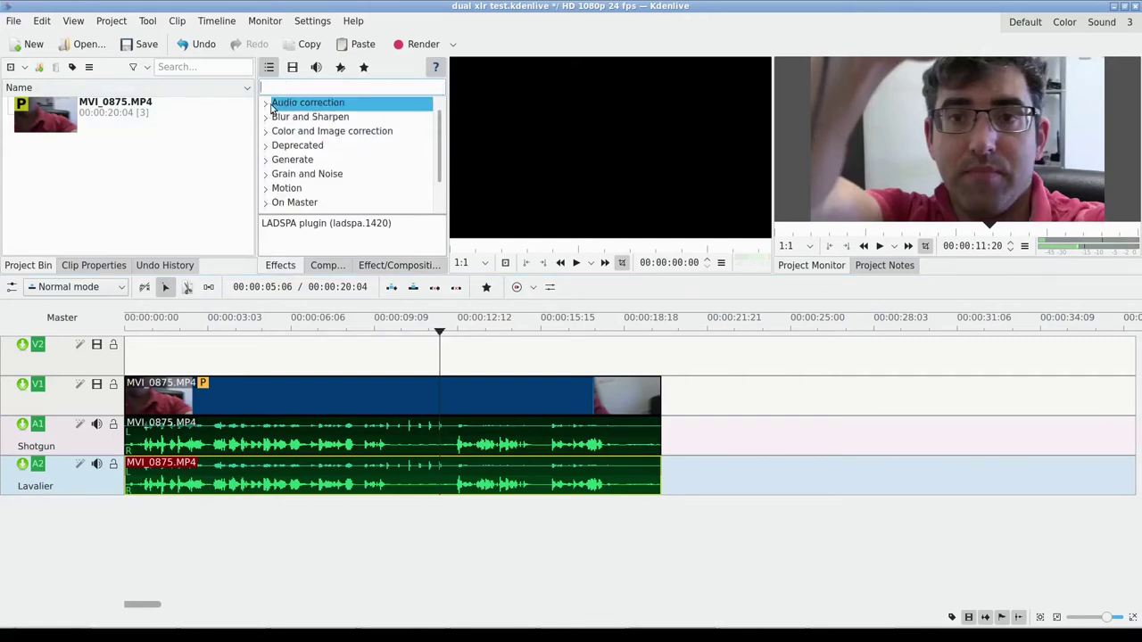
pyautogui.scroll(1, 301, 125)
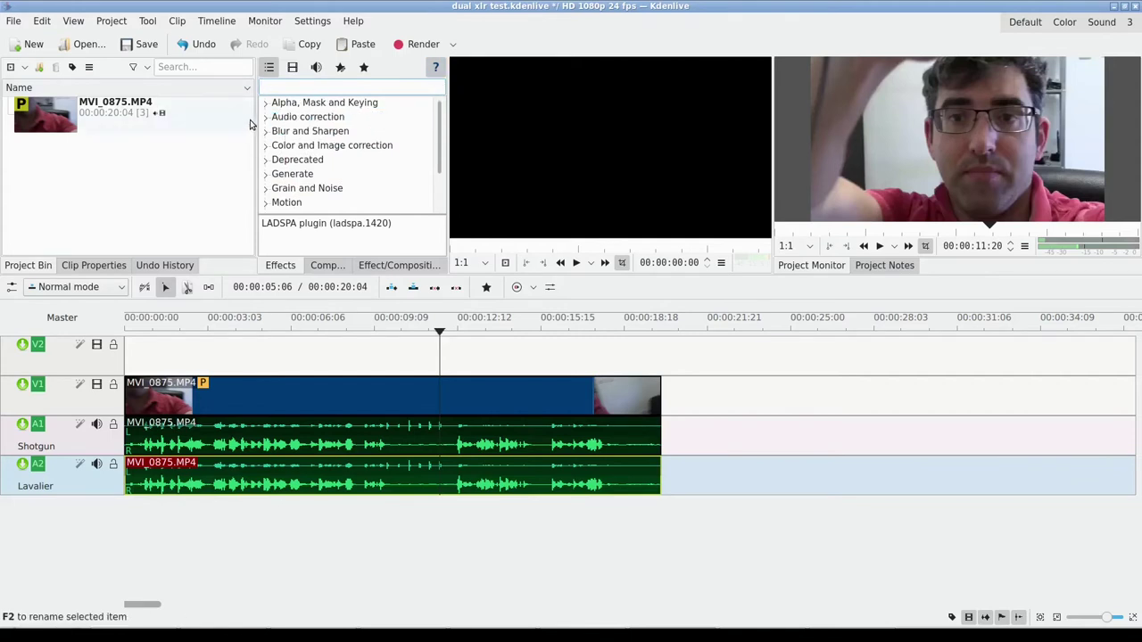
pyautogui.click(269, 116)
pyautogui.scroll(-1, 347, 145)
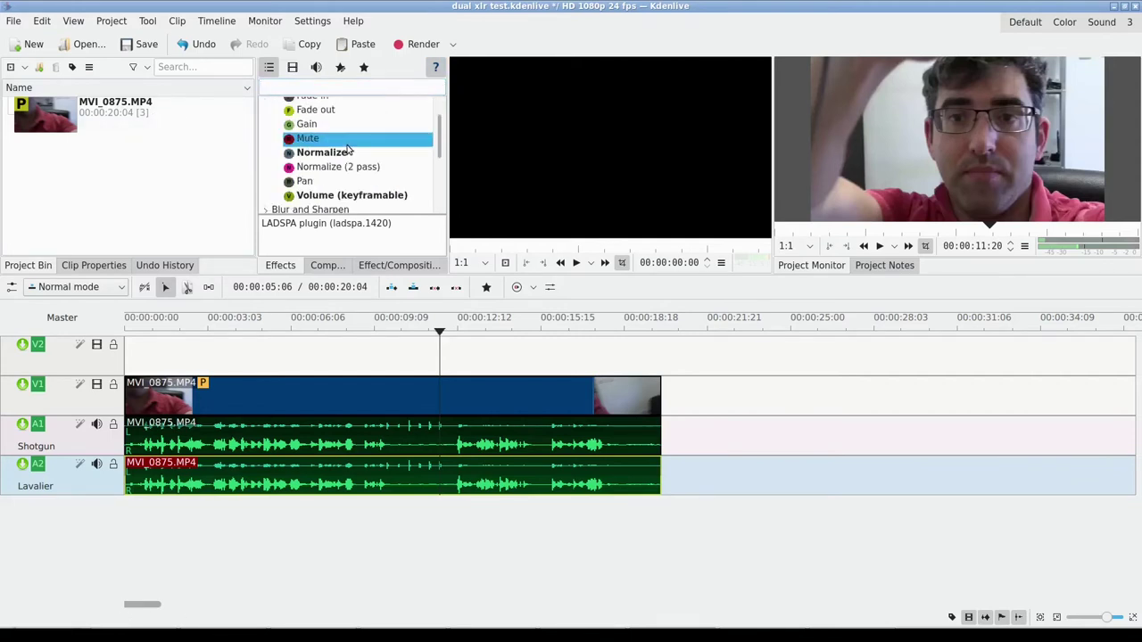
# Search 'stereo t' and drop Stereo to mono onto the A1 Shotgun clip, keeping From Left, To Right
pyautogui.click(314, 85)
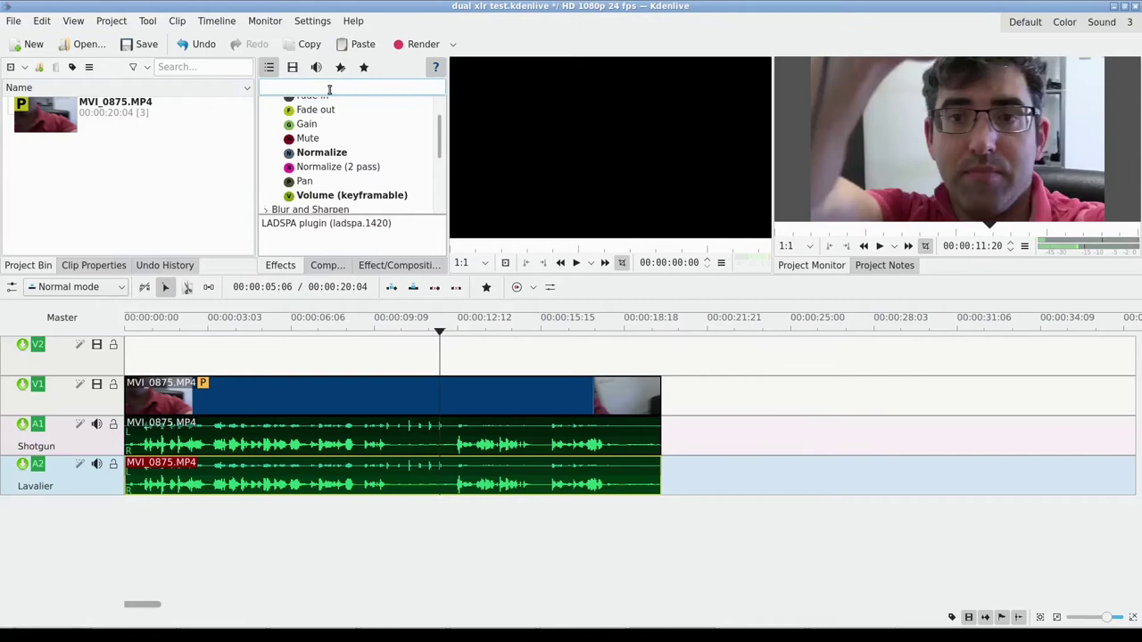
pyautogui.write('stereo')
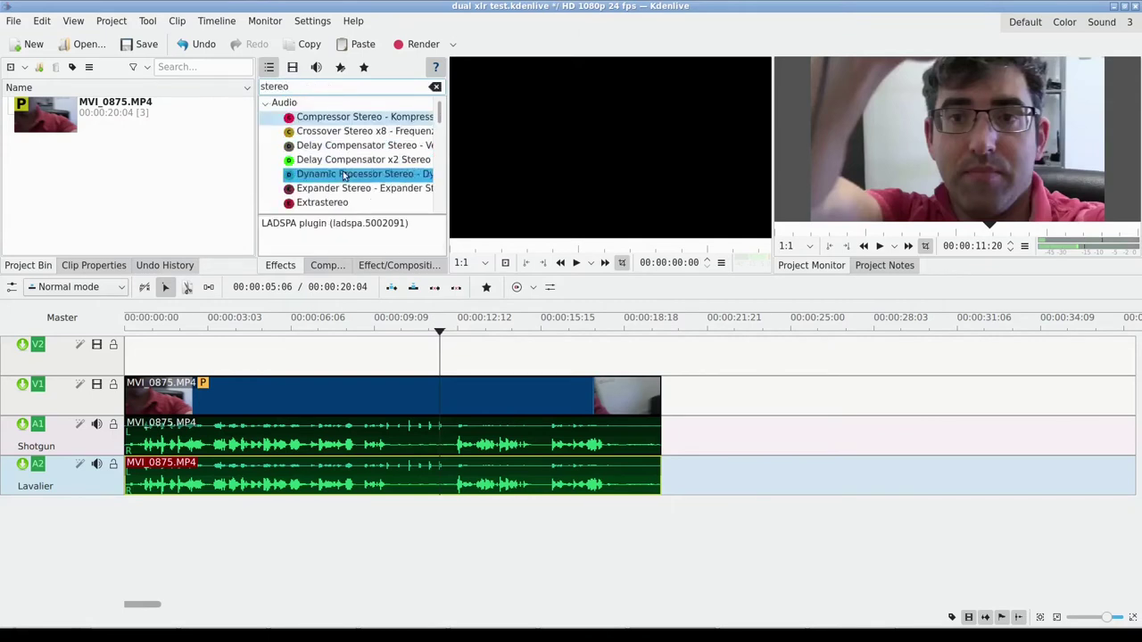
pyautogui.scroll(-3, 380, 146)
pyautogui.scroll(-2, 382, 147)
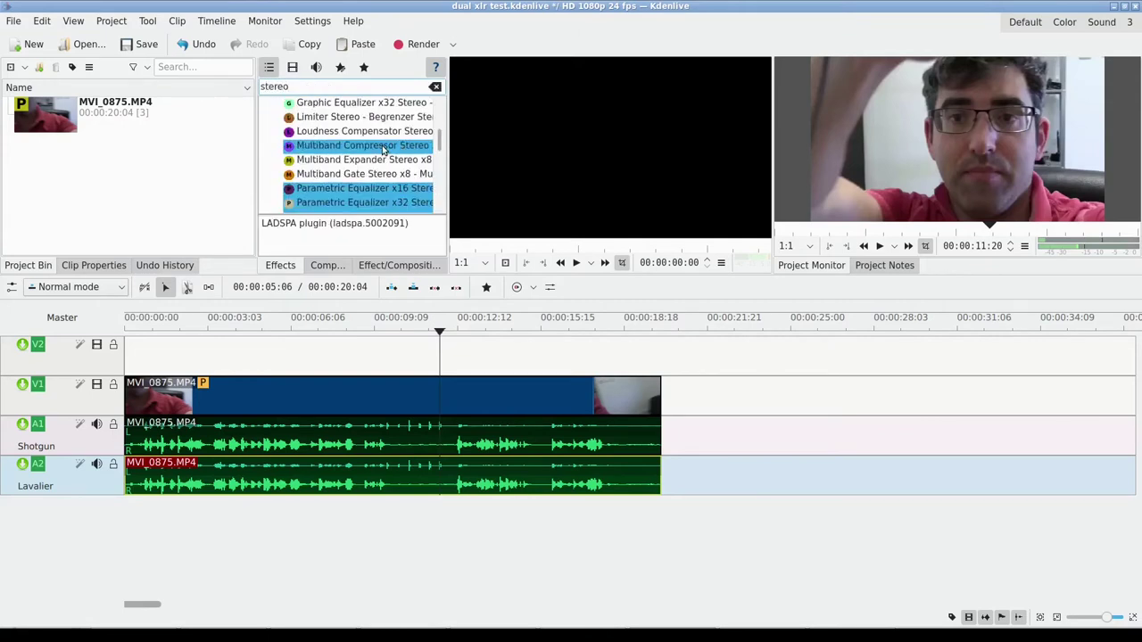
pyautogui.scroll(6, 377, 148)
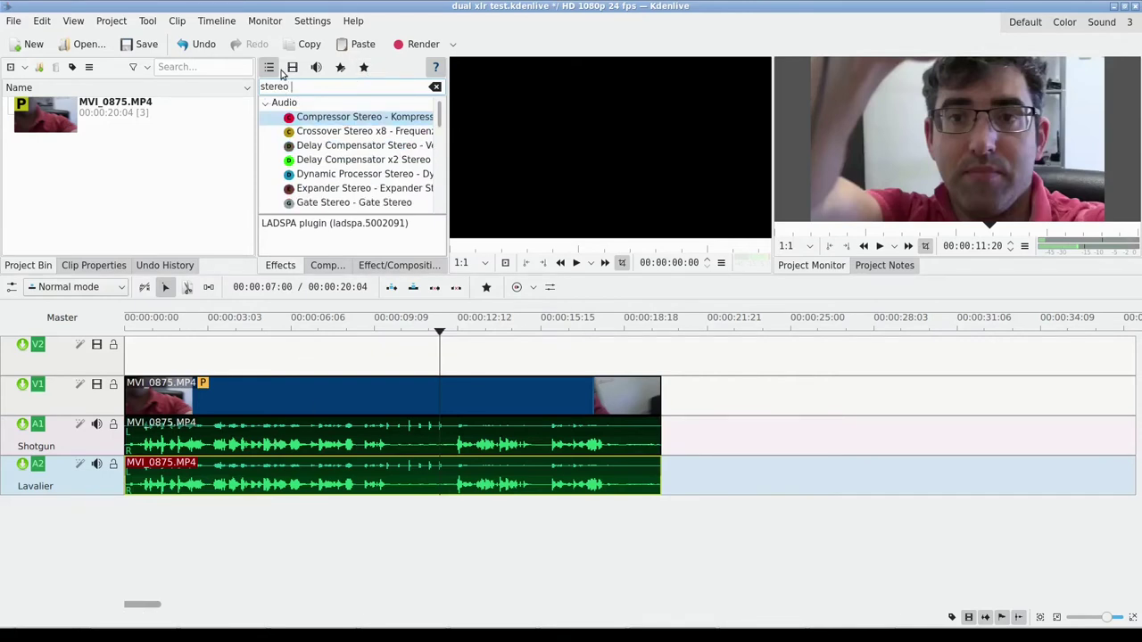
pyautogui.write('t')
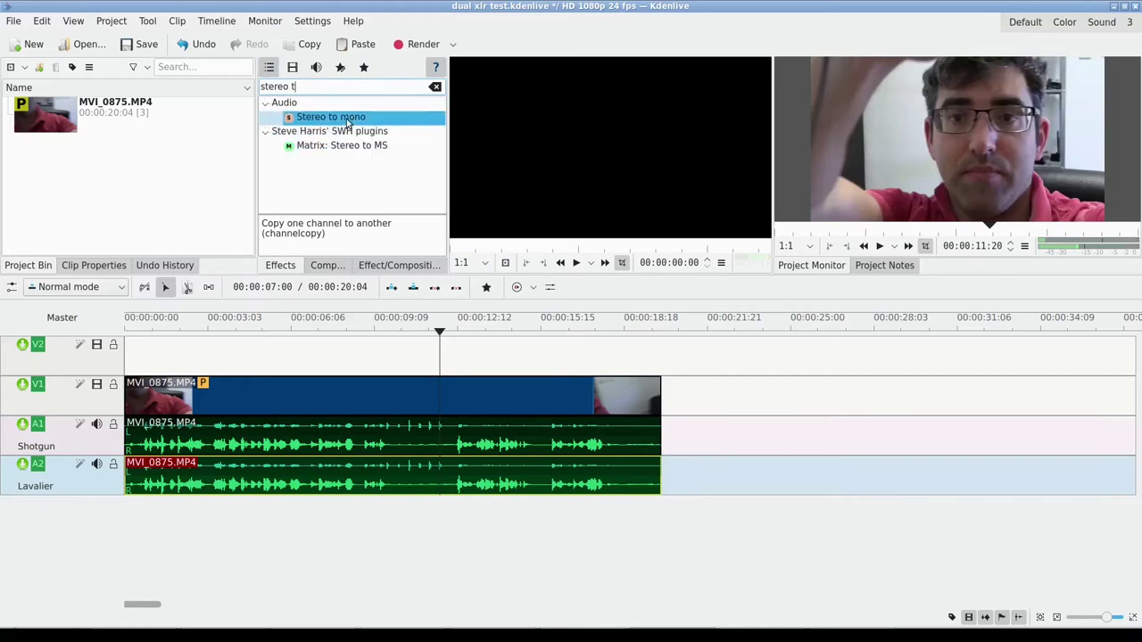
pyautogui.moveTo(321, 117); pyautogui.dragTo(264, 437)
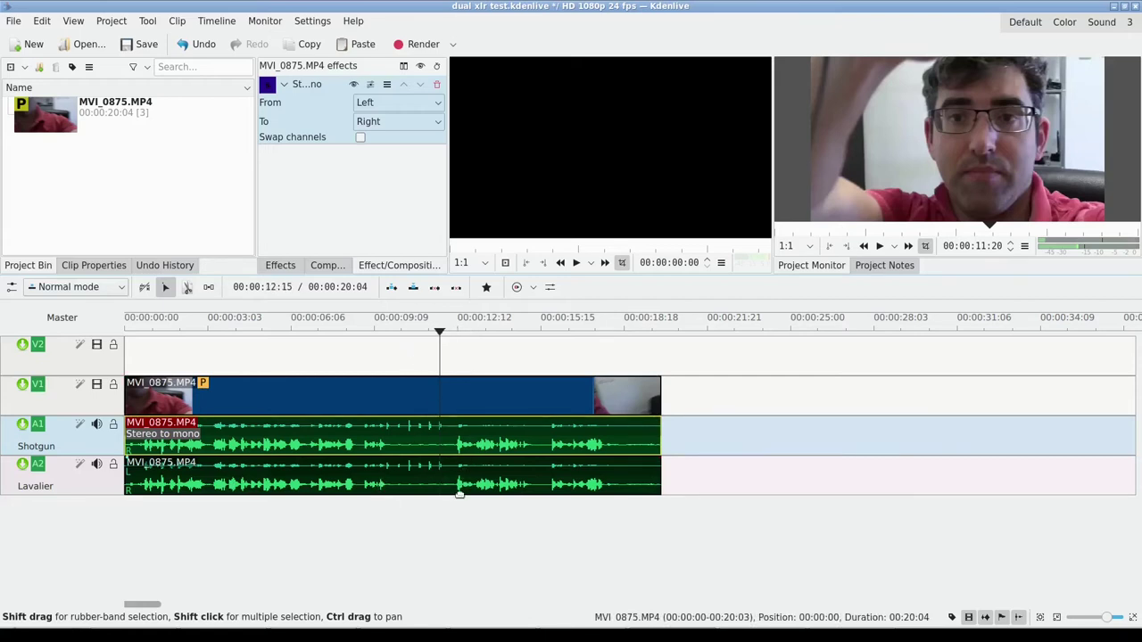
# Move the Lavalier clip past the Shotgun clip's end and play the Shotgun audio
pyautogui.moveTo(445, 473); pyautogui.dragTo(1004, 468)
pyautogui.click(394, 344)
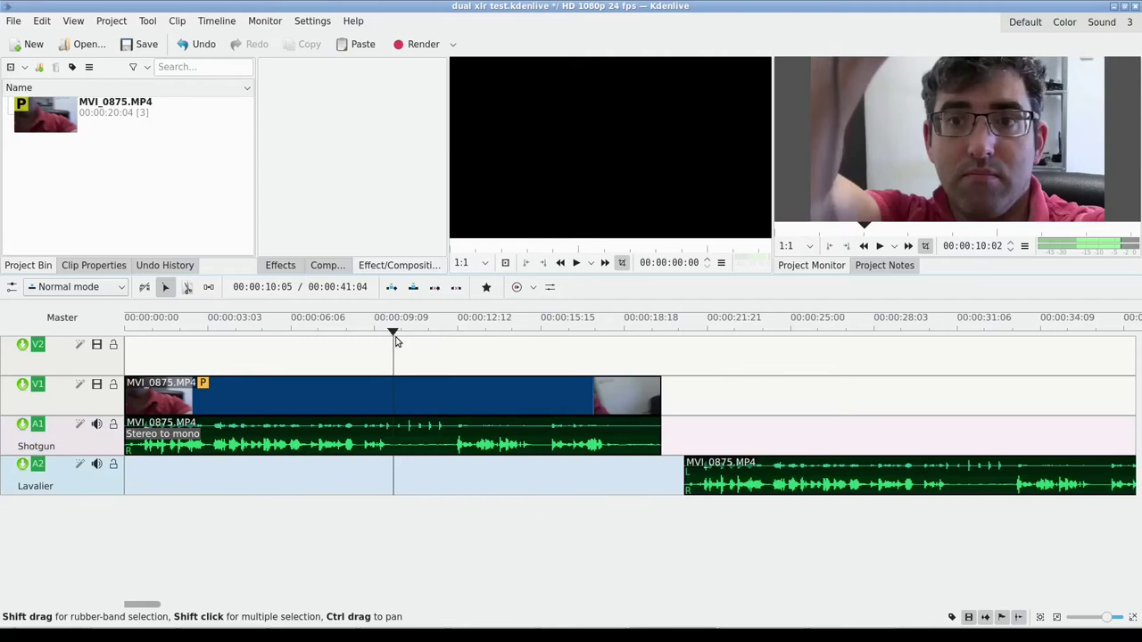
pyautogui.press('space')
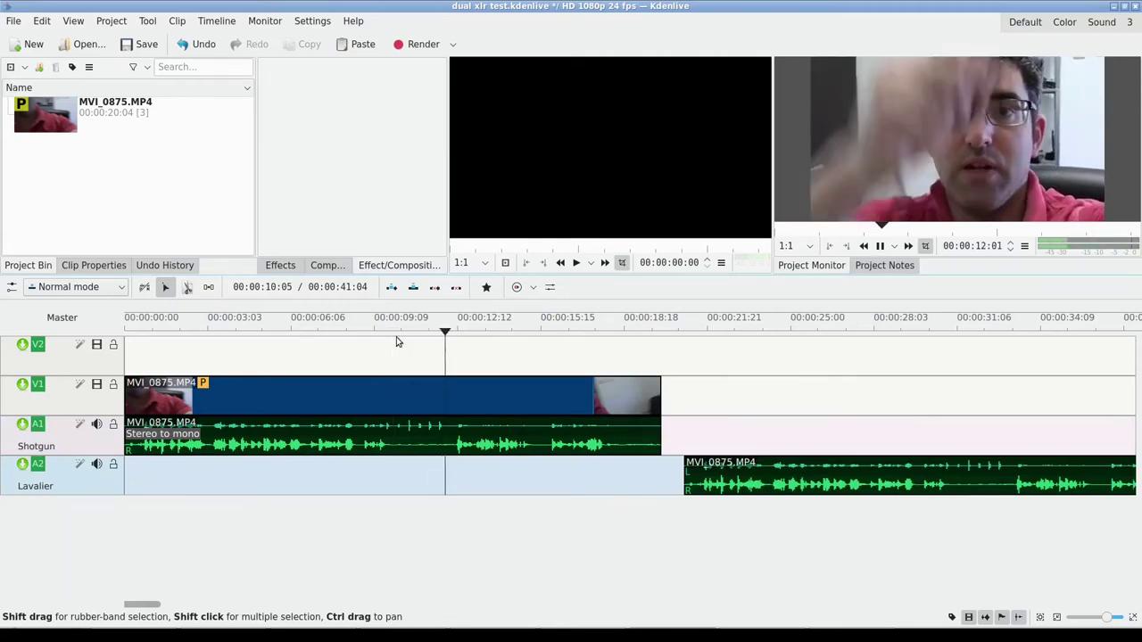
pyautogui.press('space')
# Test the Shotgun effect set From Right, To Left by replaying from 09:22
pyautogui.click(330, 449)
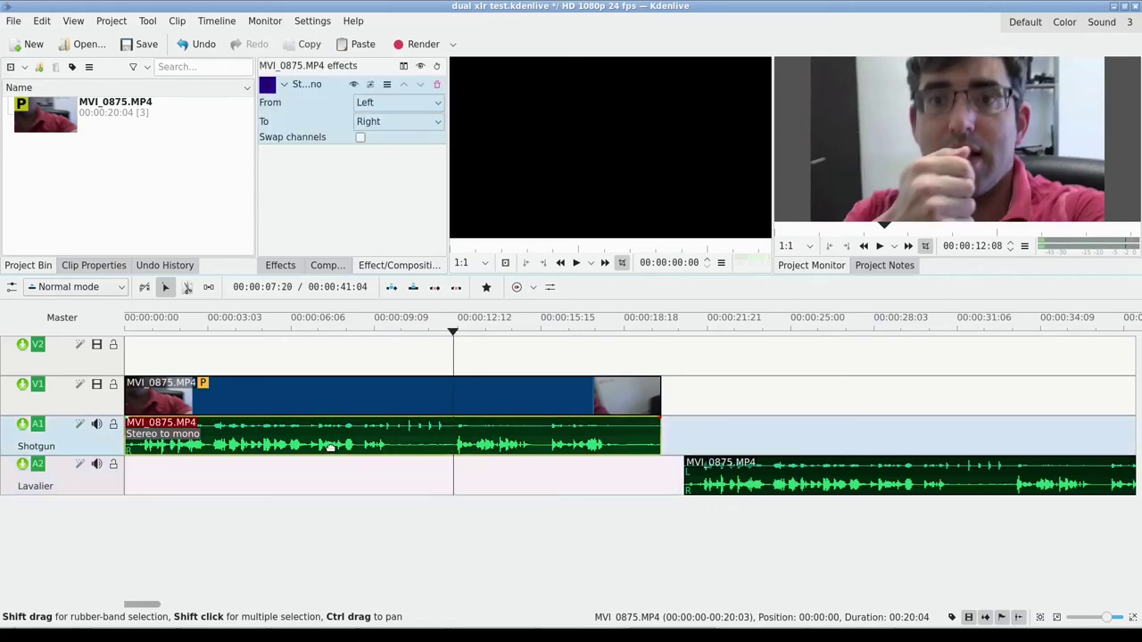
pyautogui.click(395, 106)
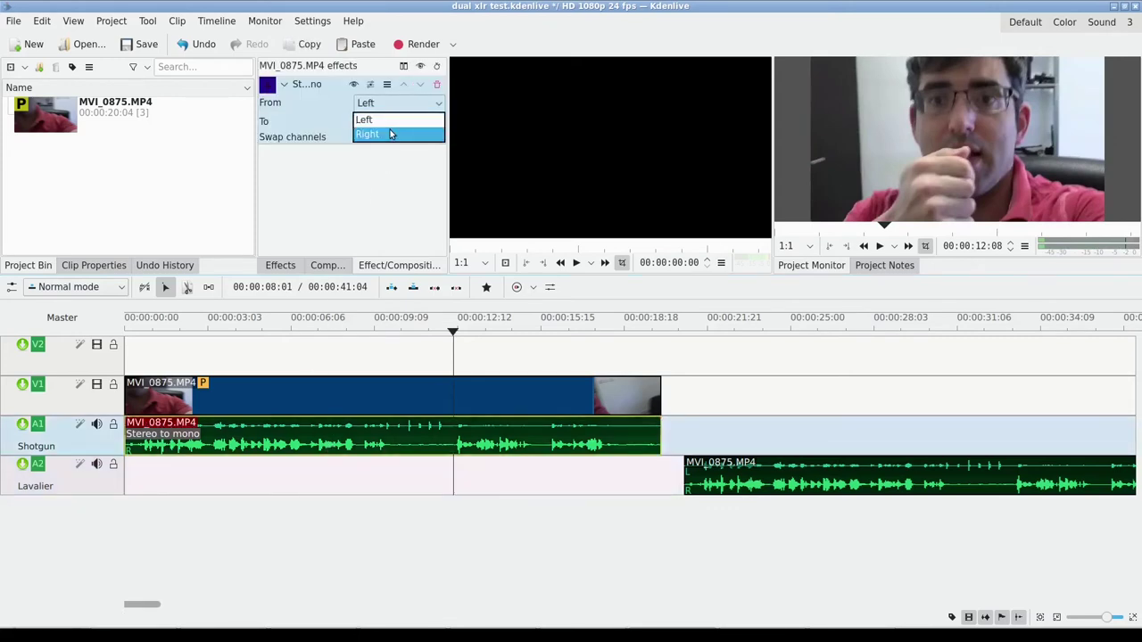
pyautogui.click(383, 134)
pyautogui.click(391, 122)
pyautogui.click(386, 138)
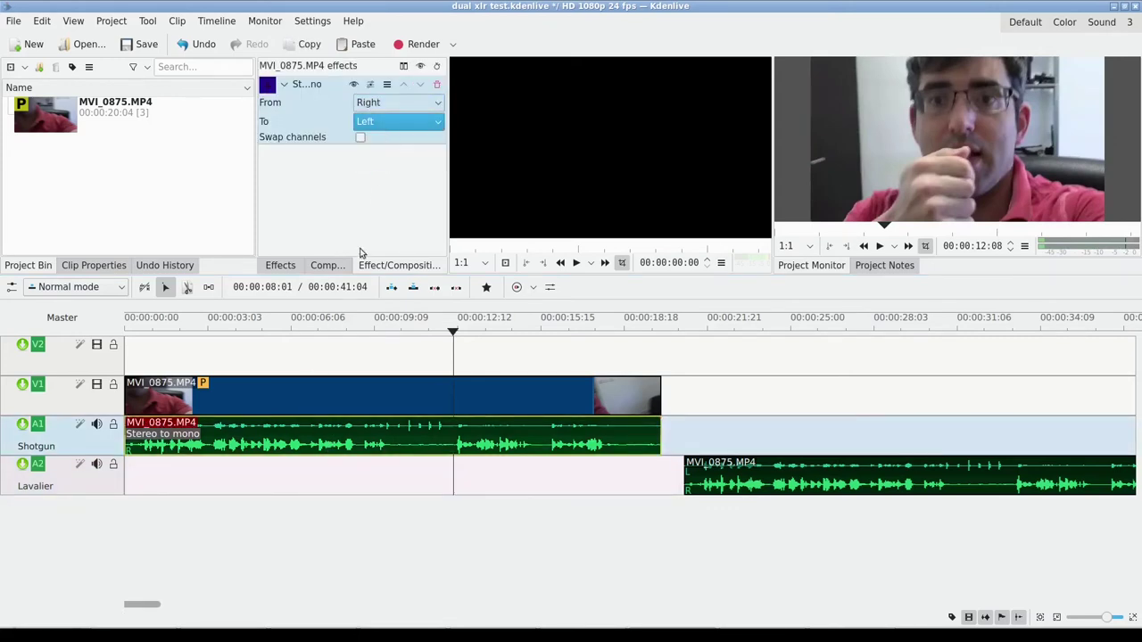
pyautogui.click(389, 335)
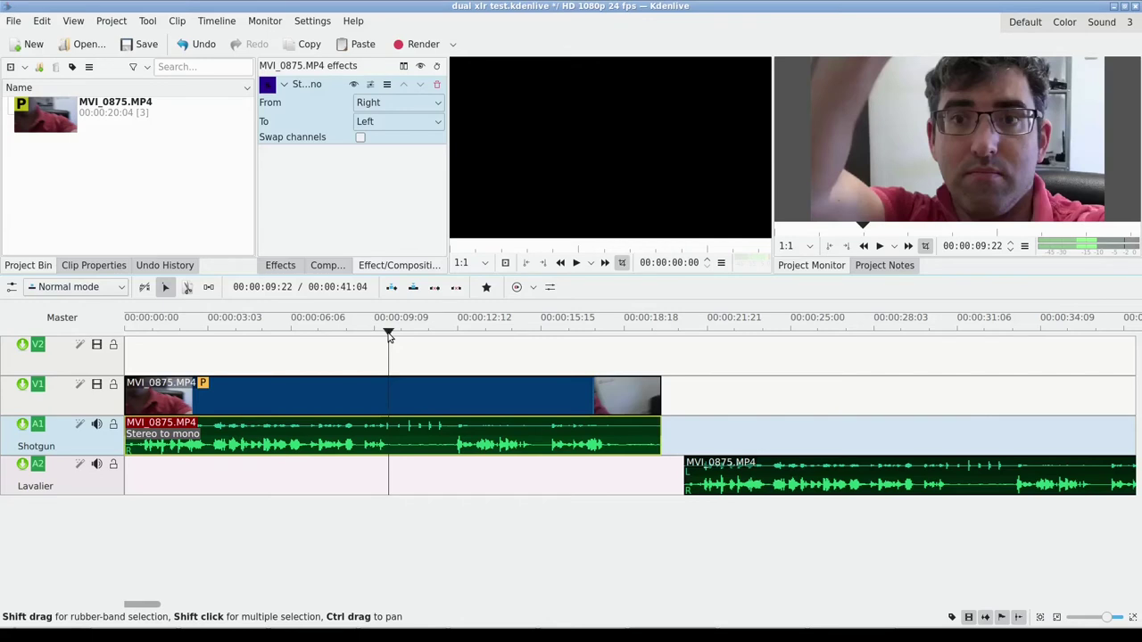
pyautogui.press('space')
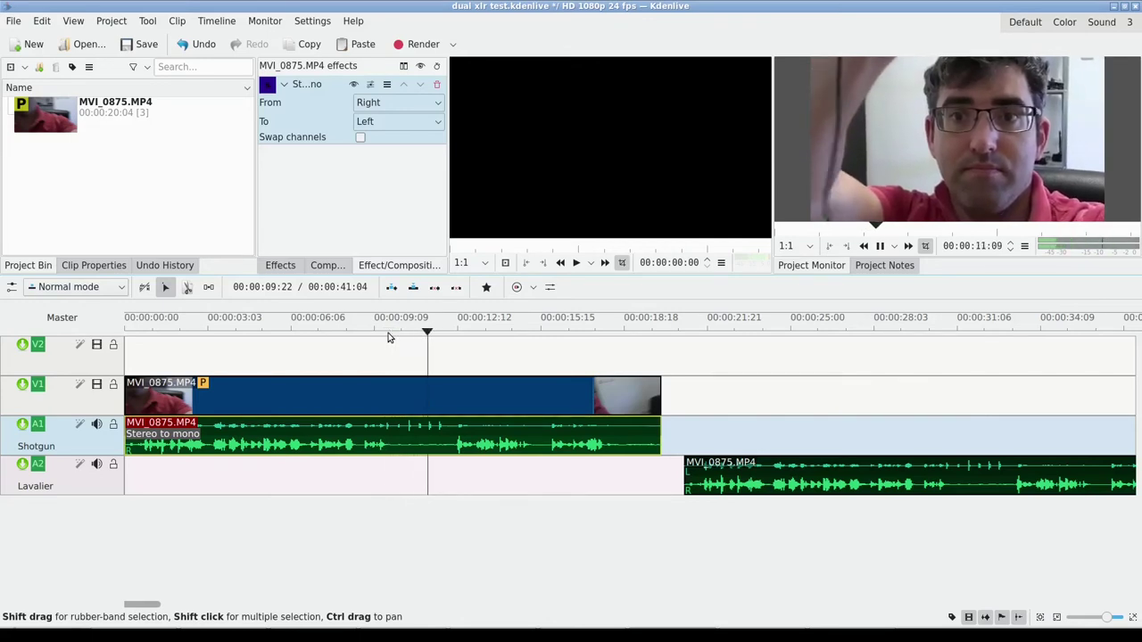
pyautogui.press('space')
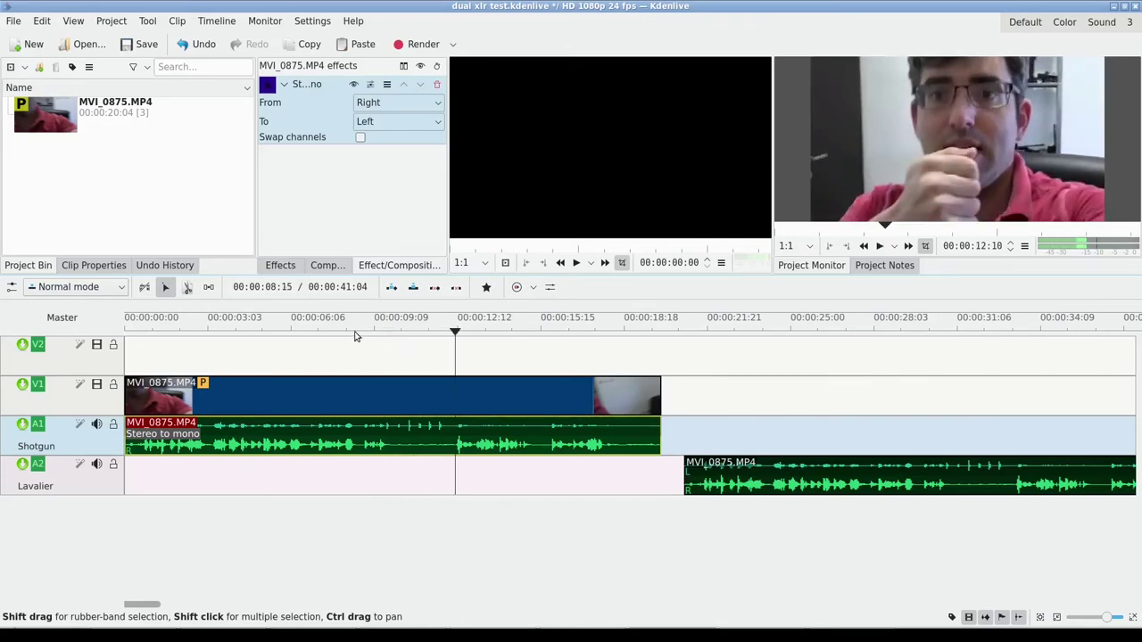
# Reset the Shotgun Stereo to mono effect to From Left, To Right
pyautogui.scroll(5, 296, 445)
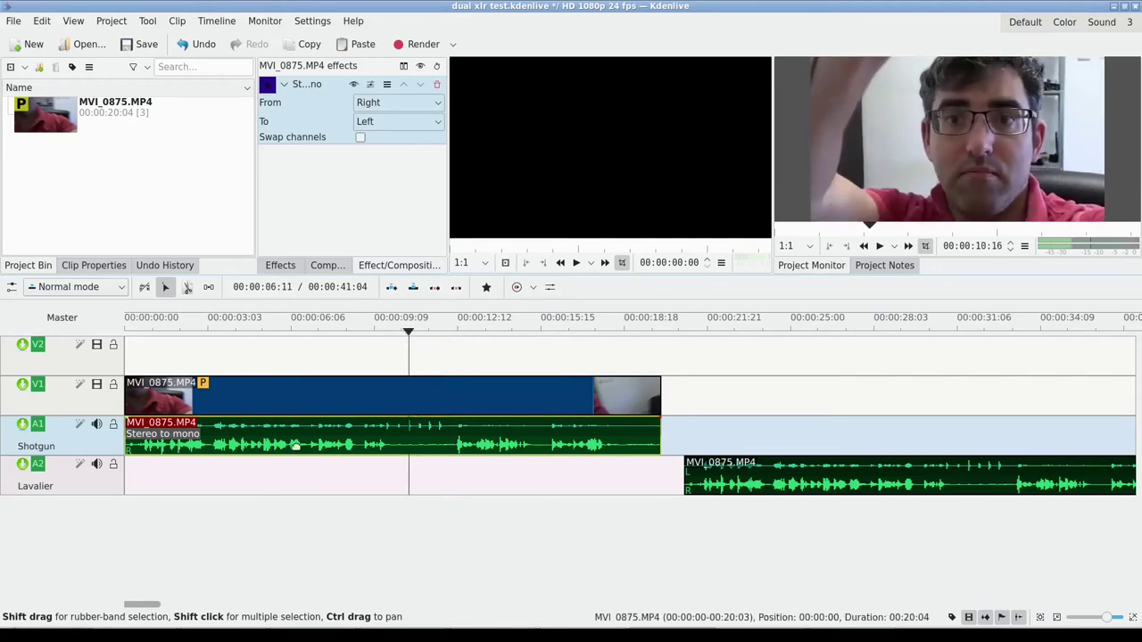
pyautogui.click(395, 98)
pyautogui.click(381, 118)
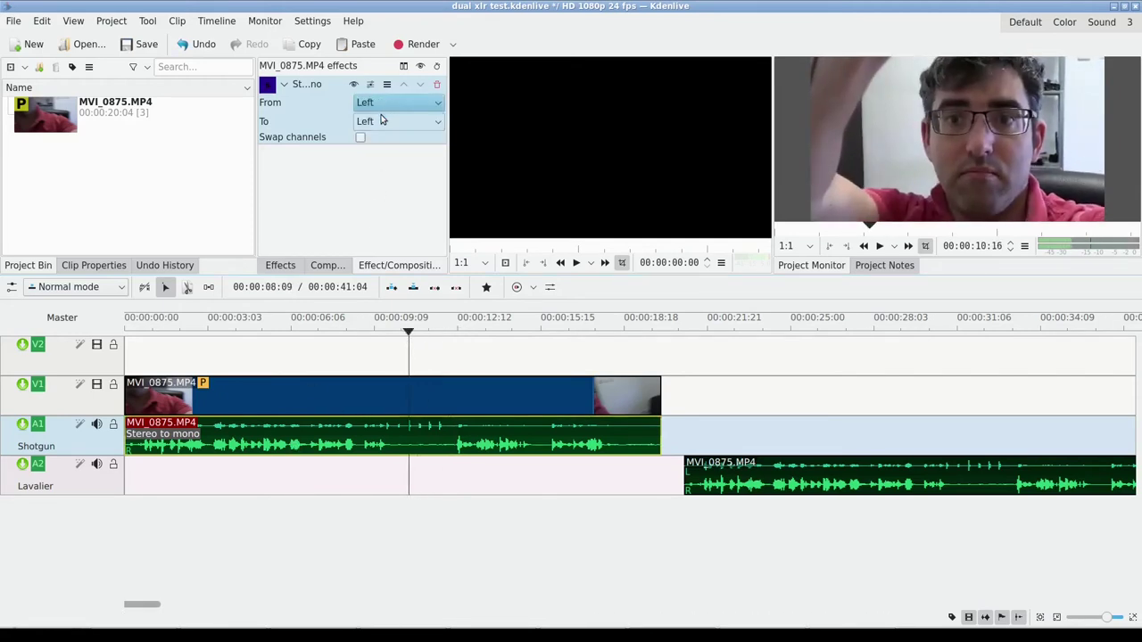
pyautogui.click(381, 120)
pyautogui.click(373, 152)
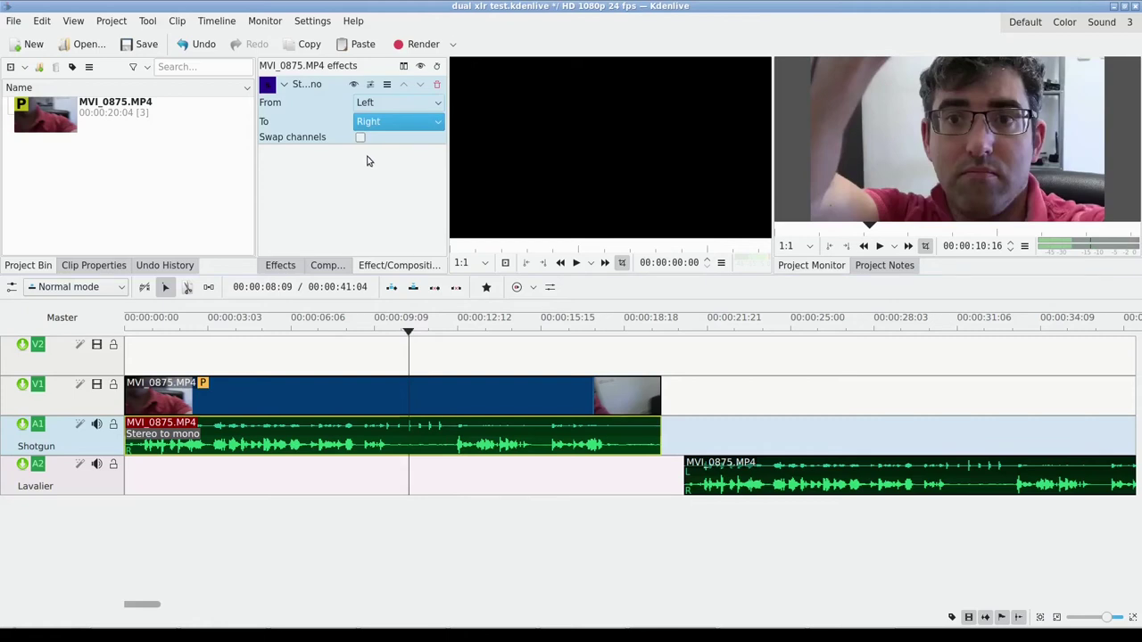
# Move the Lavalier clip back to the timeline start and apply Stereo to mono to it
pyautogui.moveTo(806, 456); pyautogui.dragTo(150, 540)
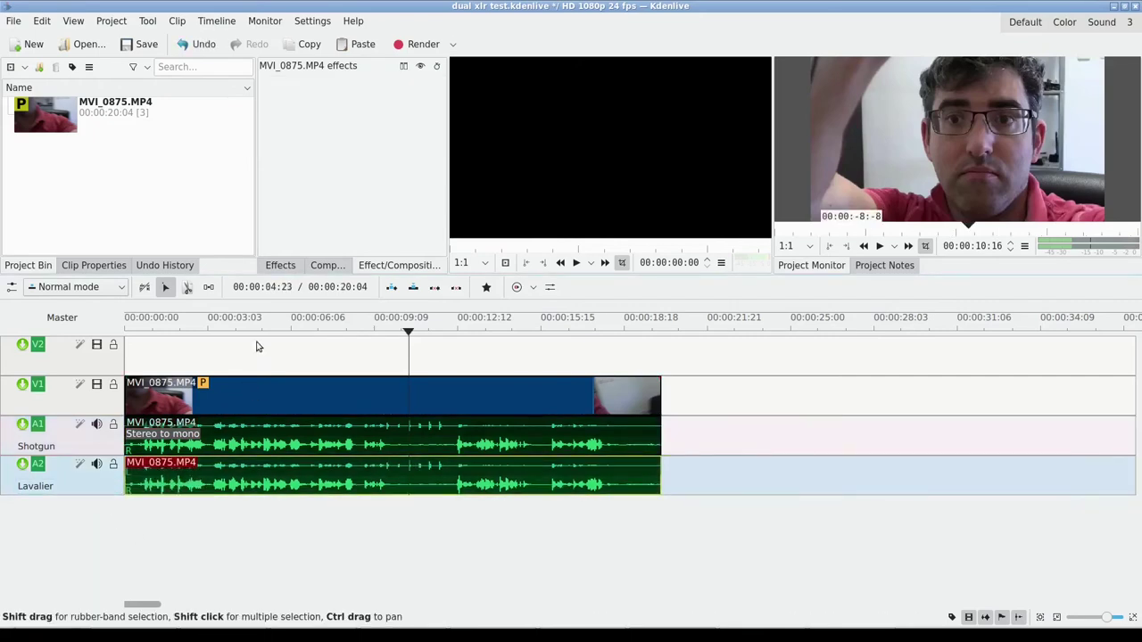
pyautogui.click(280, 265)
pyautogui.click(343, 121)
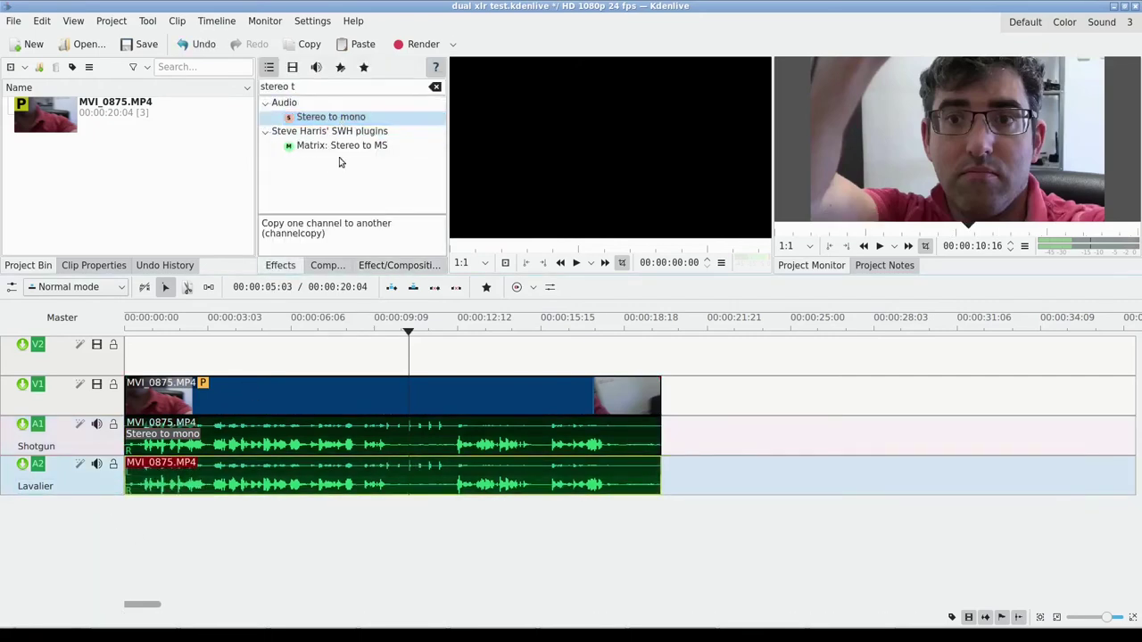
pyautogui.moveTo(348, 119); pyautogui.dragTo(370, 134)
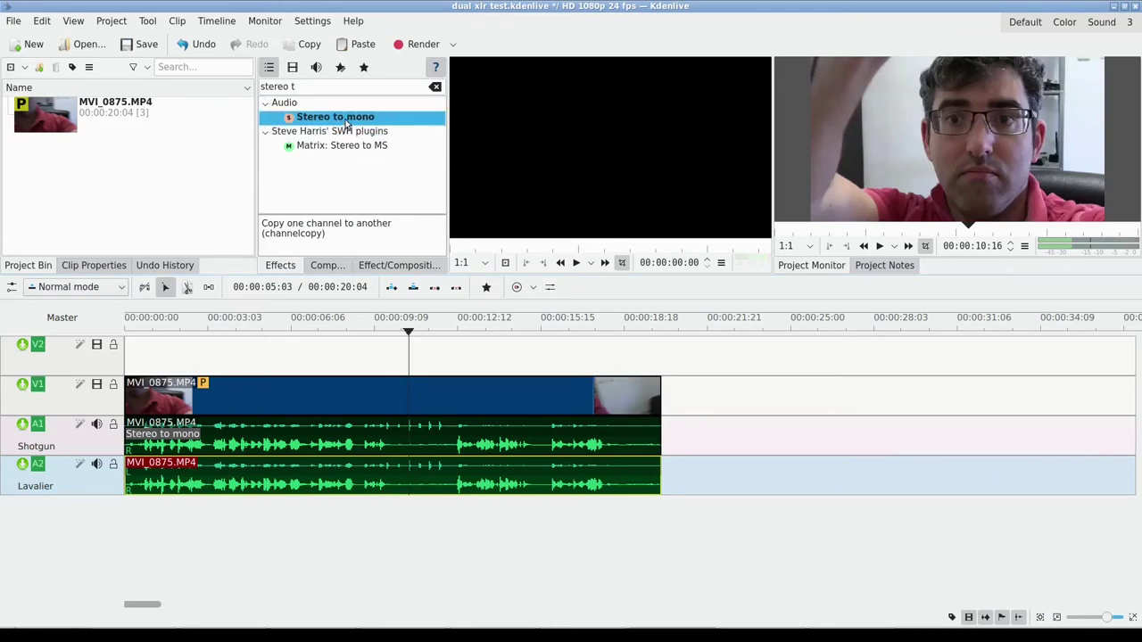
pyautogui.moveTo(348, 122); pyautogui.dragTo(289, 484)
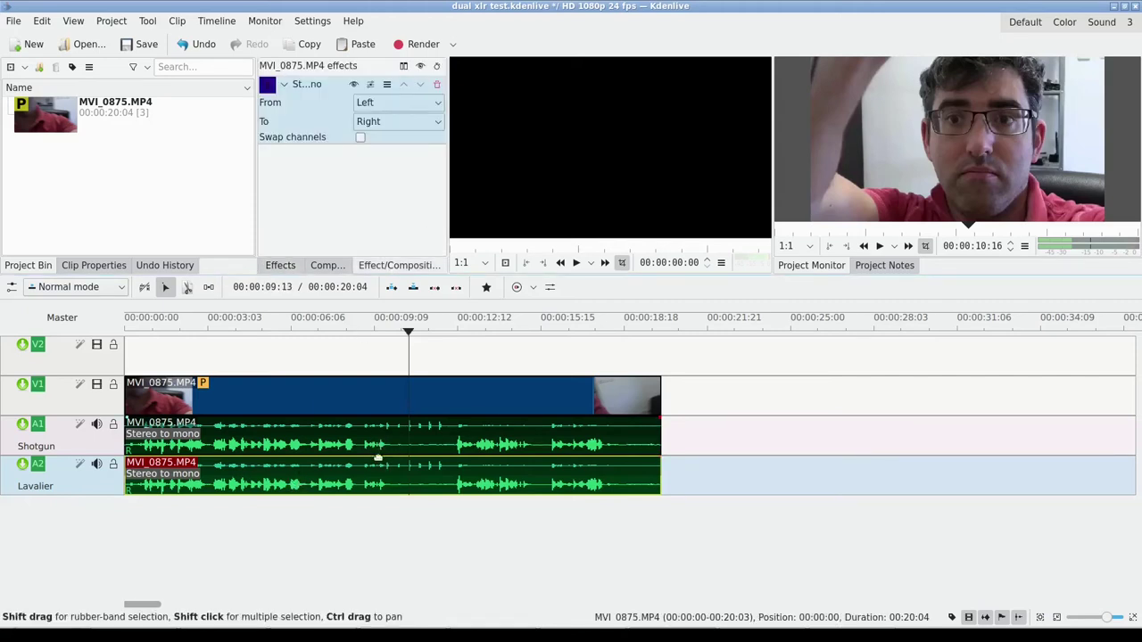
# Set the Lavalier clip's Stereo to mono effect From Right, To Left
pyautogui.click(417, 122)
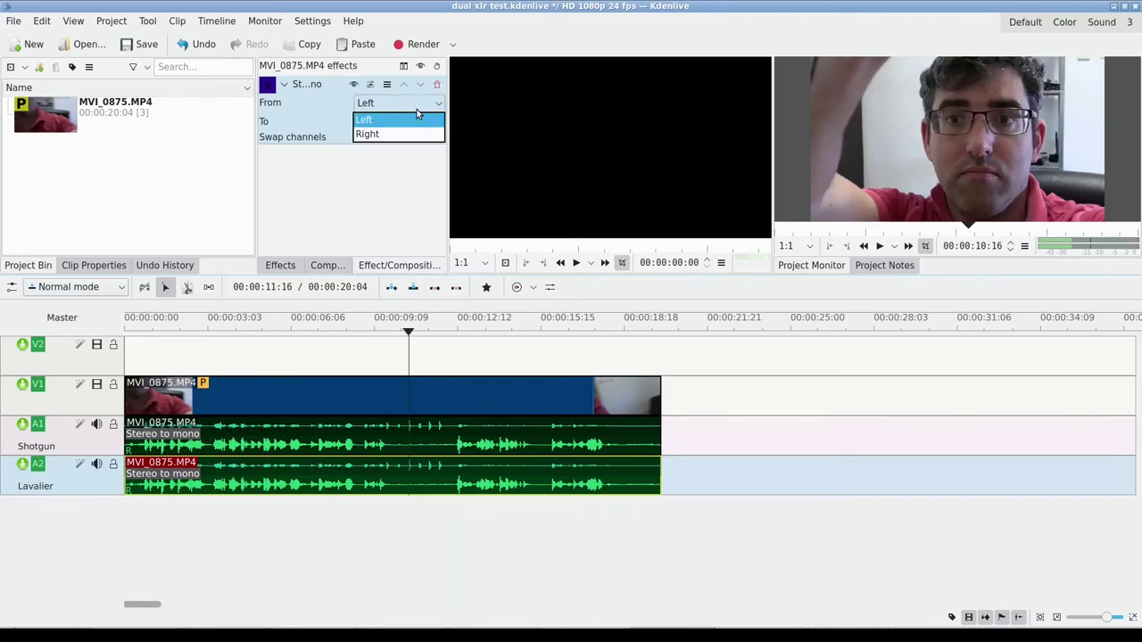
pyautogui.click(412, 133)
pyautogui.click(416, 122)
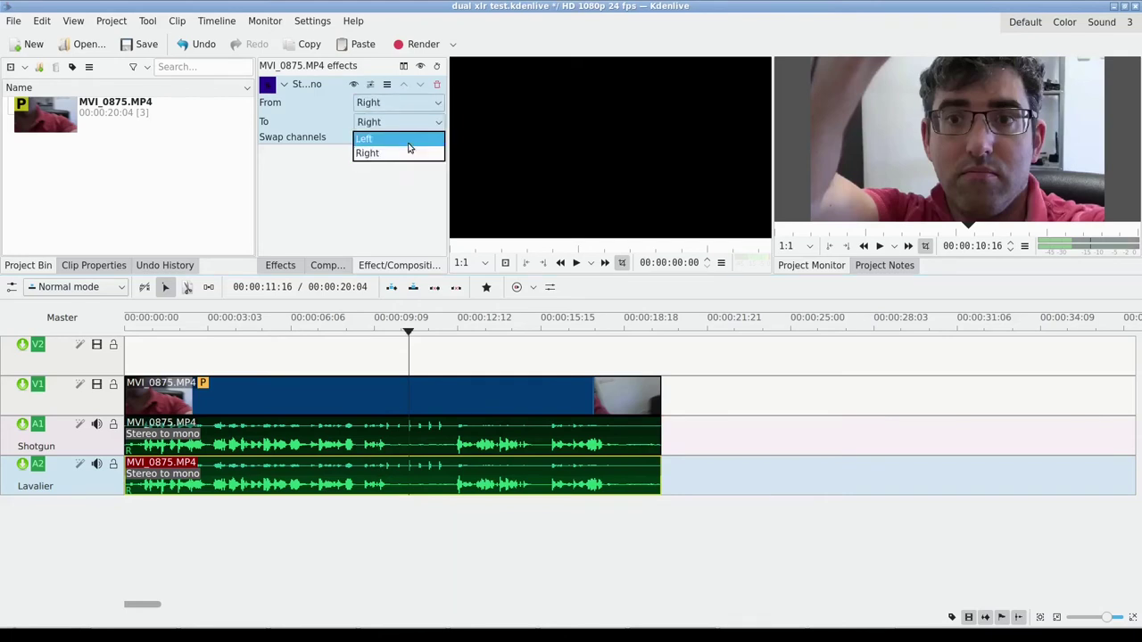
pyautogui.click(412, 138)
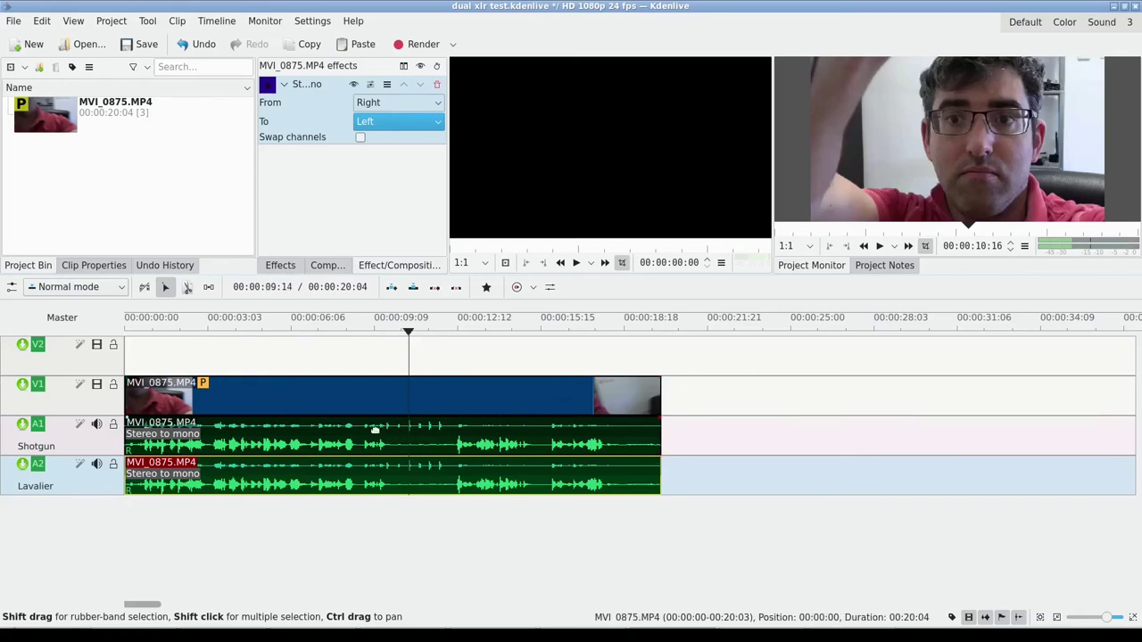
# Turn off Separate Channels in the A1 track menu so waveforms show merged
pyautogui.click(342, 428)
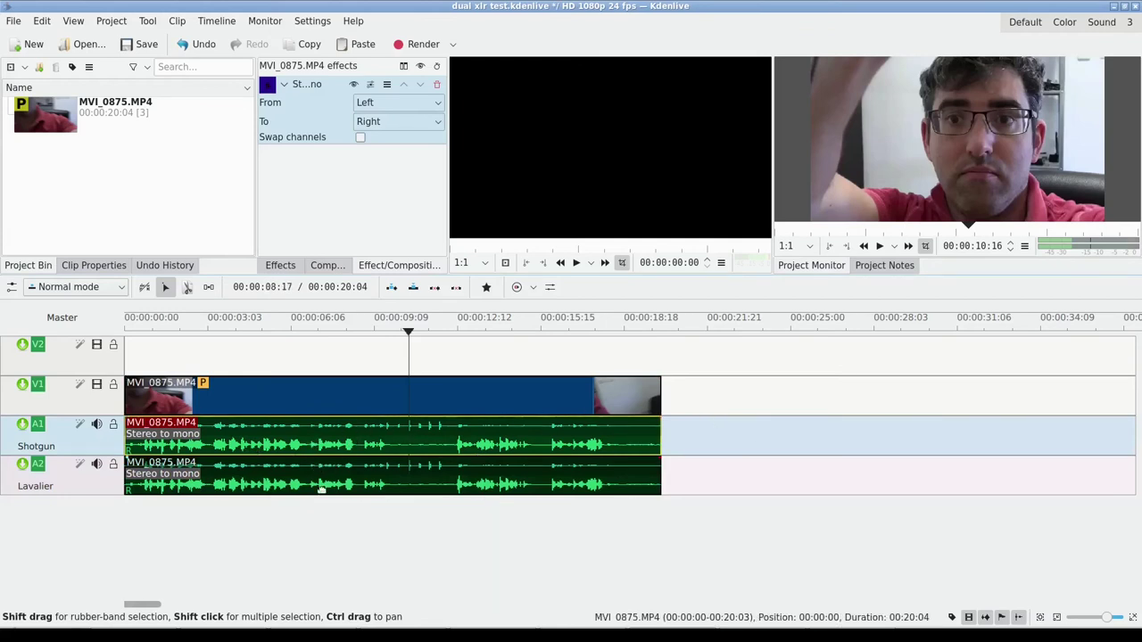
pyautogui.rightClick(97, 437)
pyautogui.click(96, 429)
pyautogui.rightClick(97, 430)
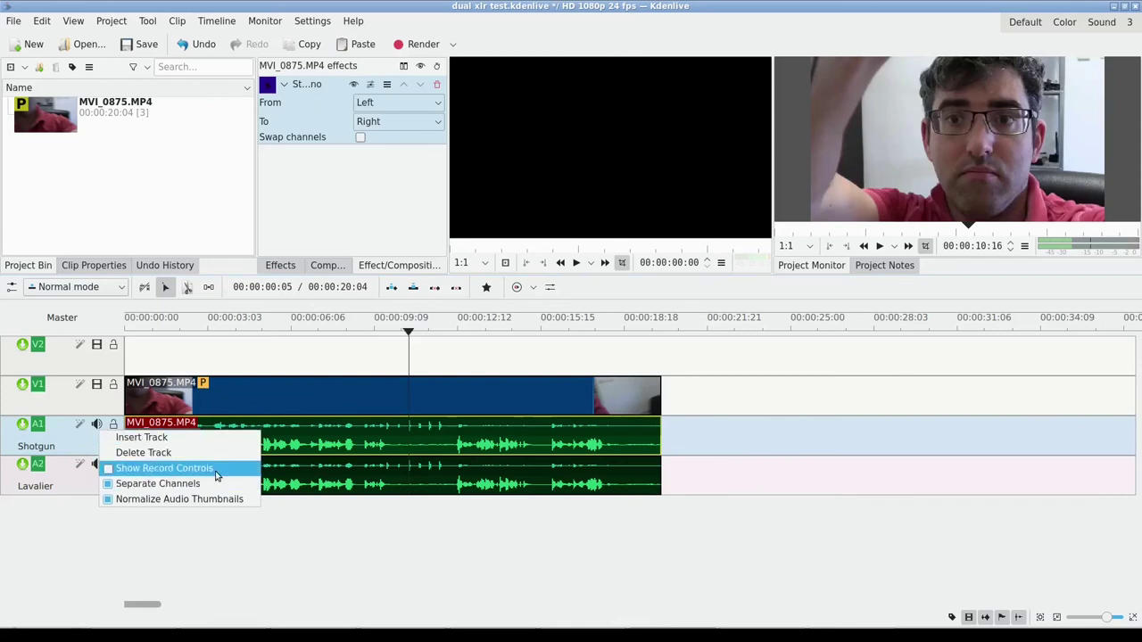
pyautogui.click(207, 500)
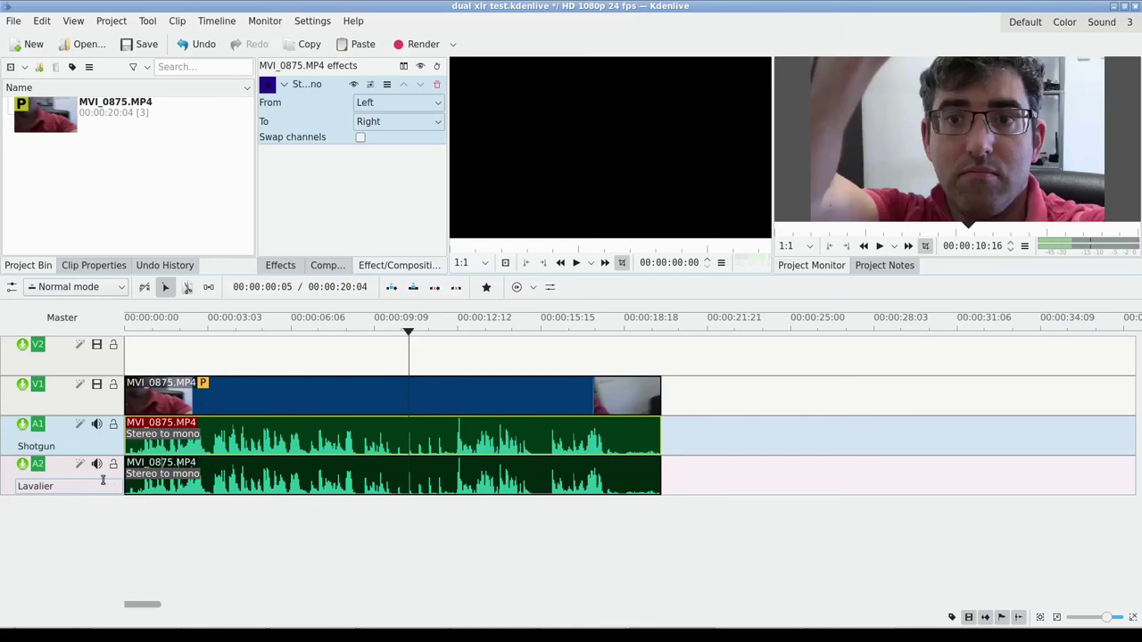
pyautogui.click(416, 362)
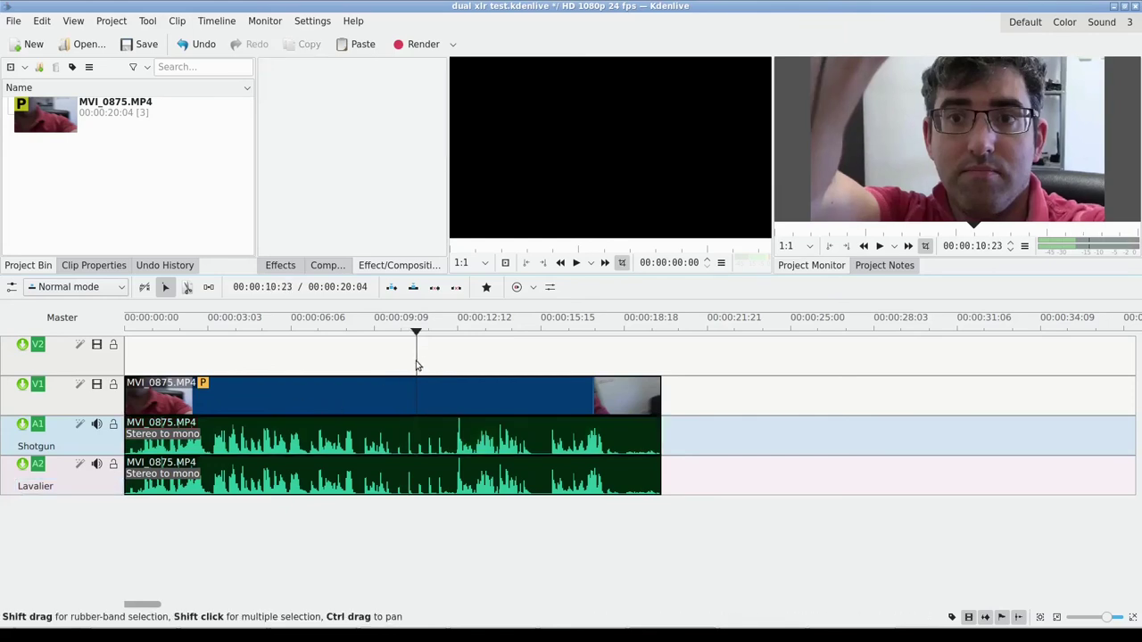